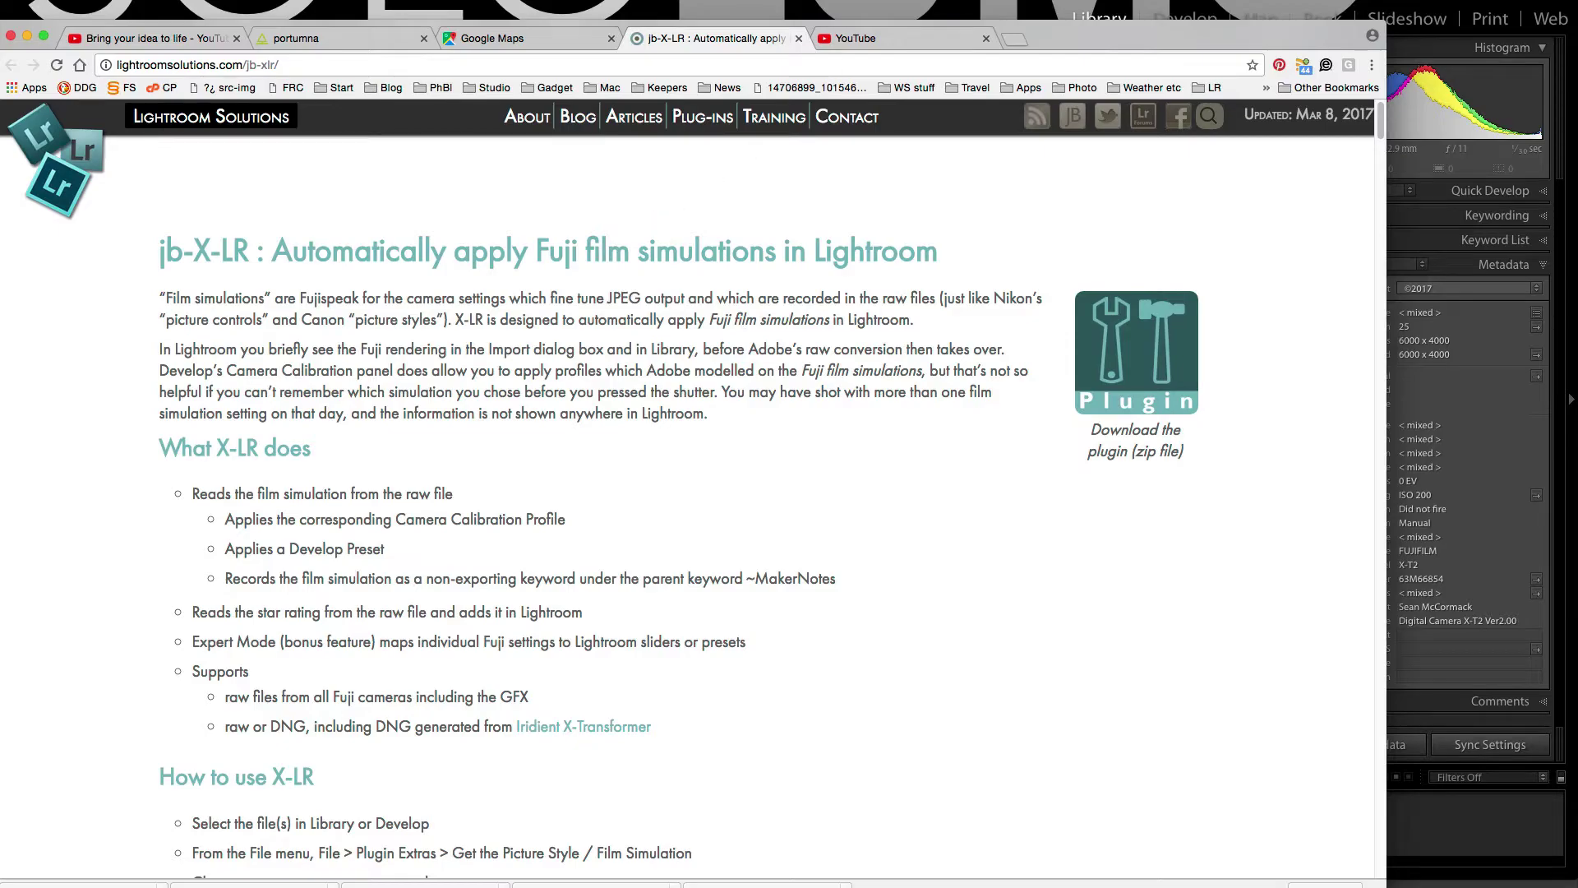
# - Leave the jb-X-LR plugin page in Chrome and return to Lightroom's Library grid
pyautogui.press('super+Tab')
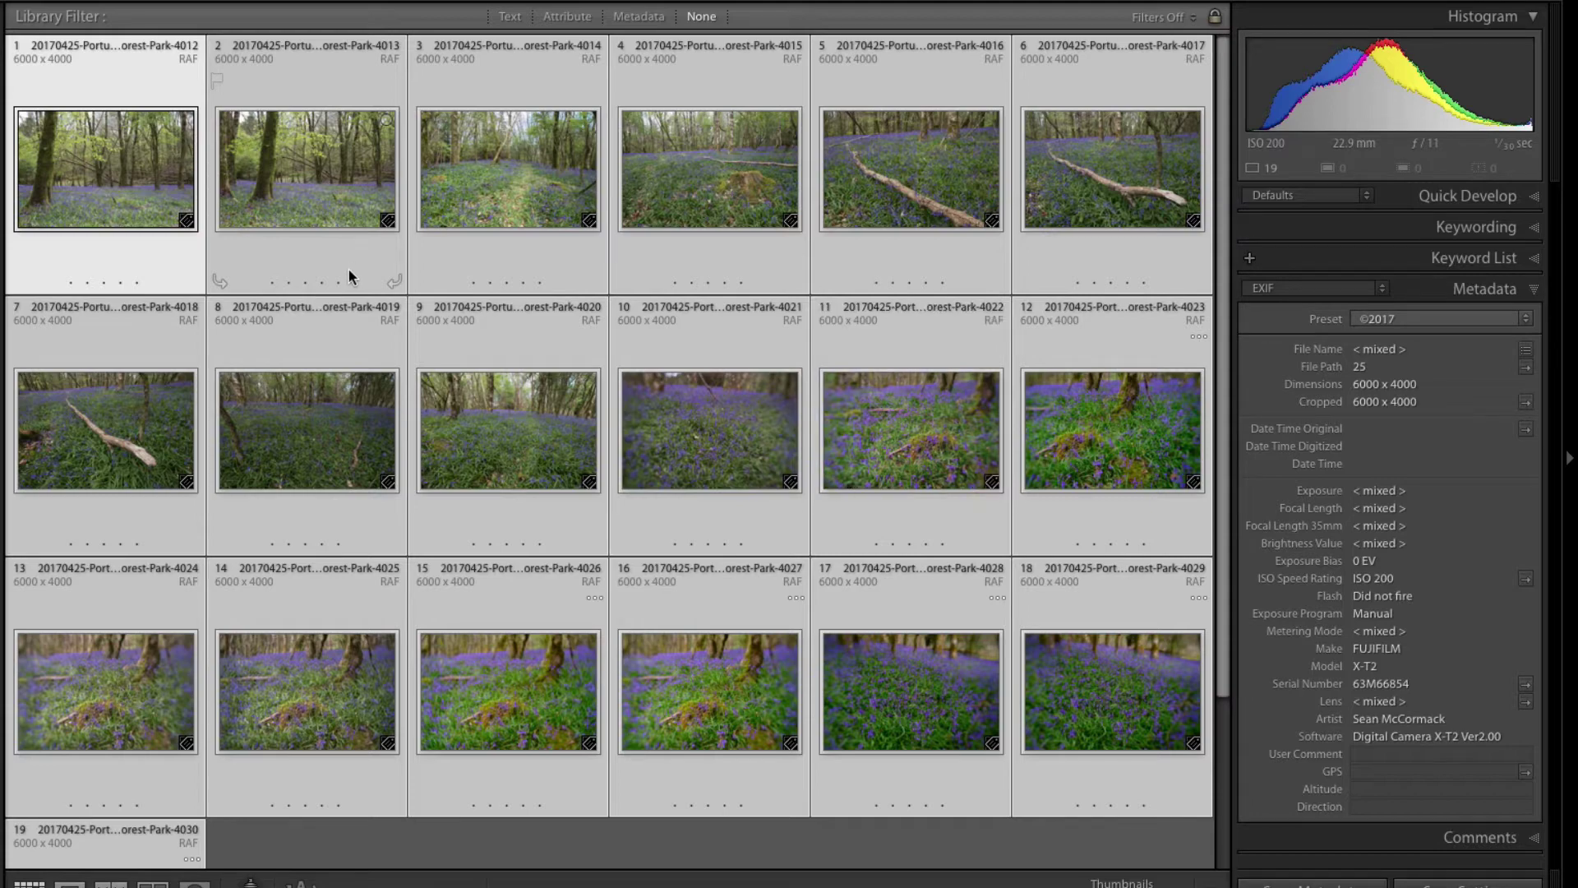
# - Open bluebell photo 4024 full-size and bring it into the Develop module
pyautogui.doubleClick(513, 722)
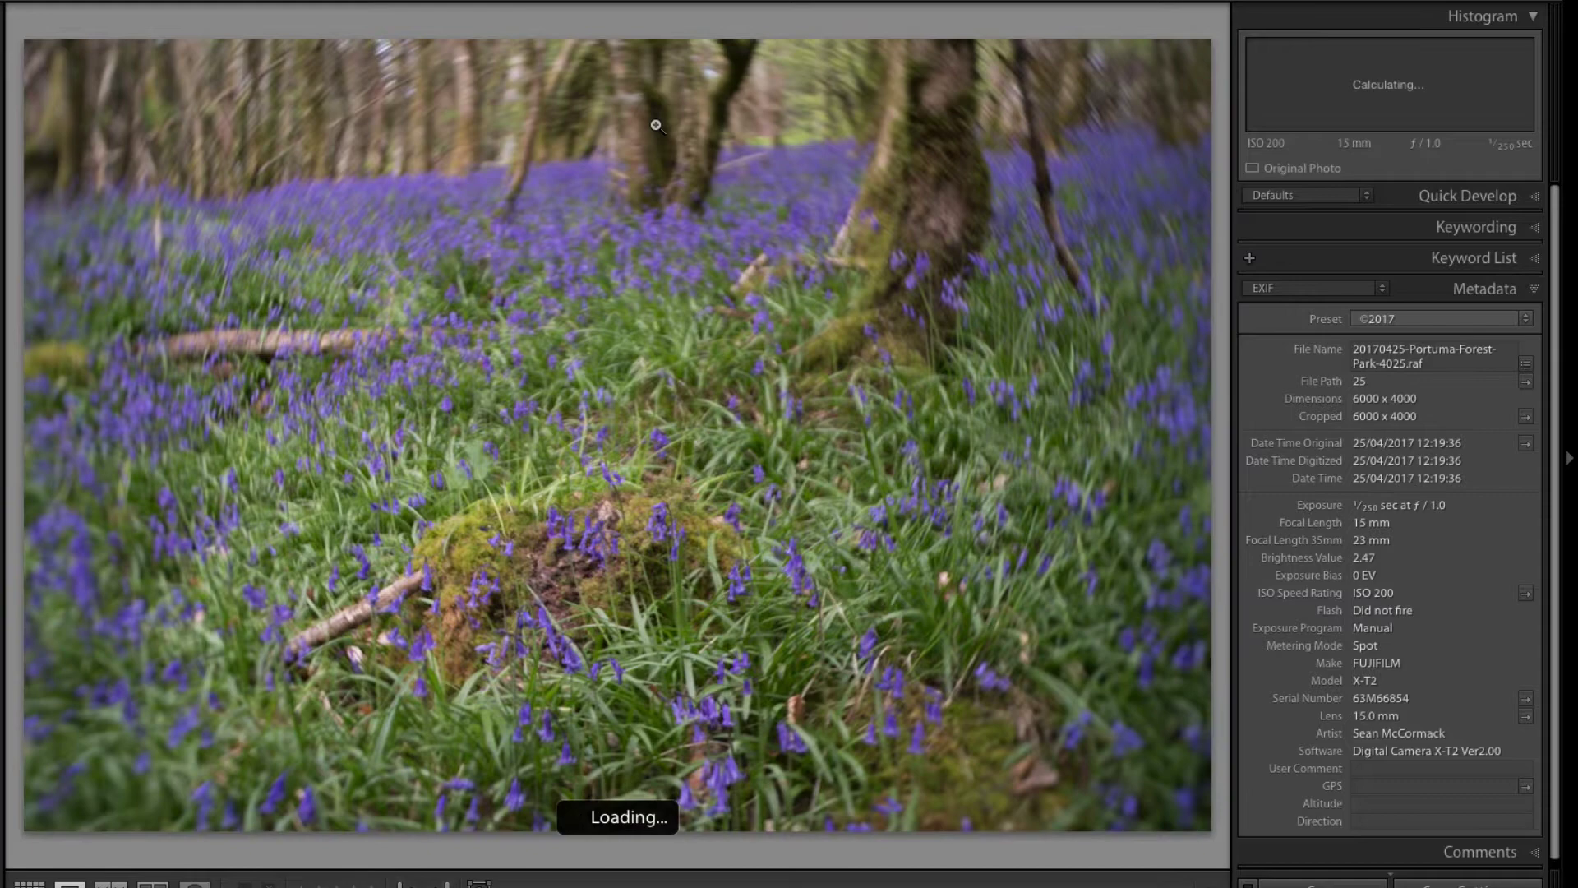
pyautogui.press('Left')
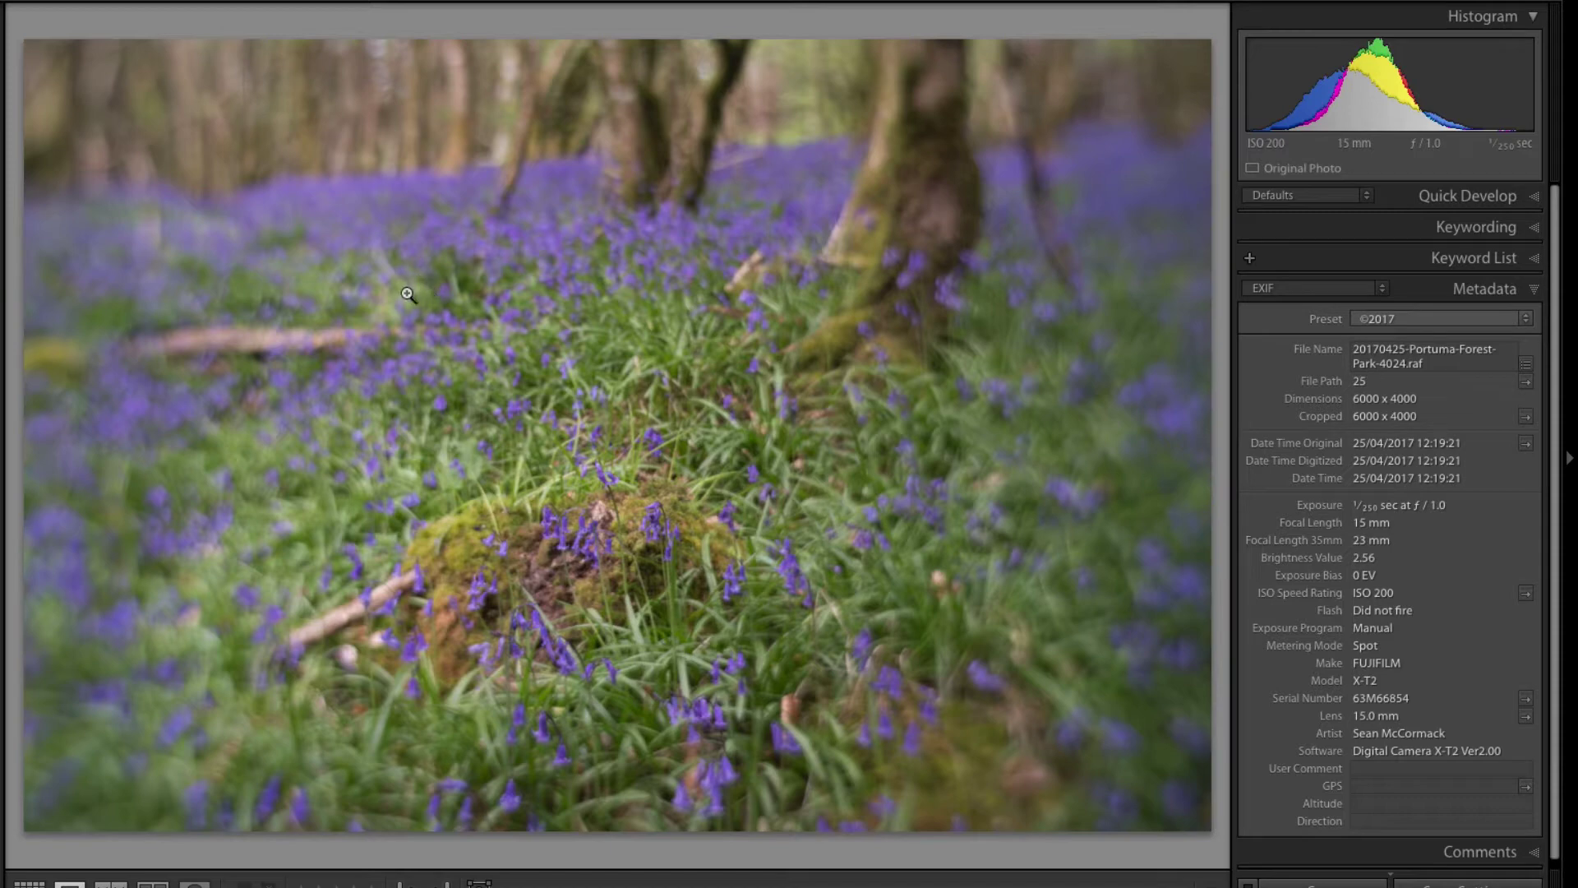
pyautogui.press('d')
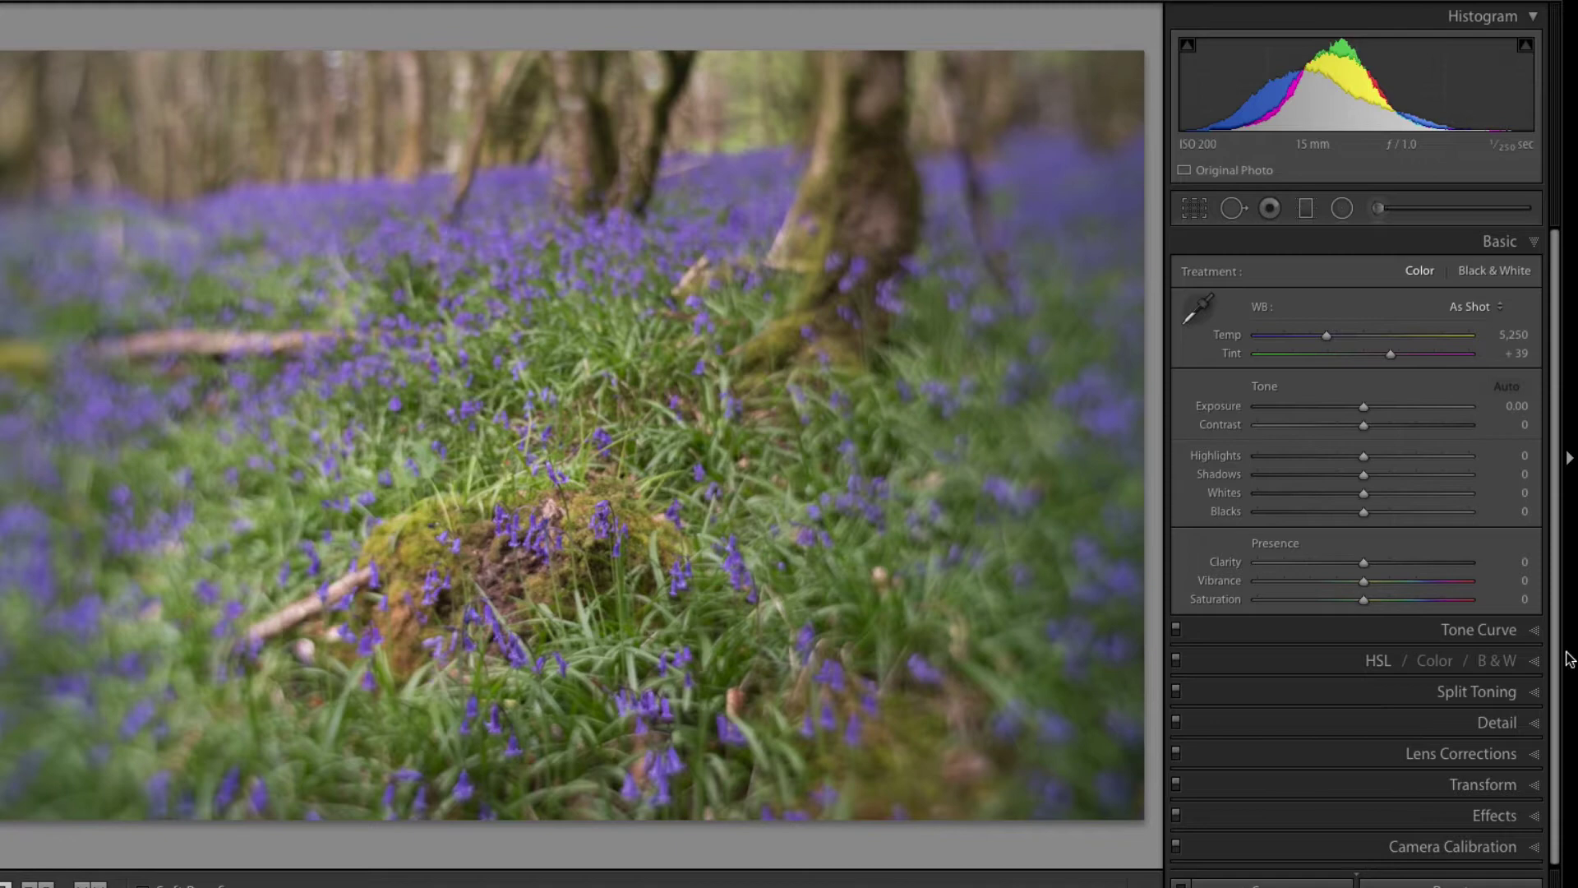
# - Confirm photo 4024's Camera Calibration profile is Adobe Standard, then go back to the Library grid
pyautogui.scroll(-1, 1563, 658)
pyautogui.click(1490, 846)
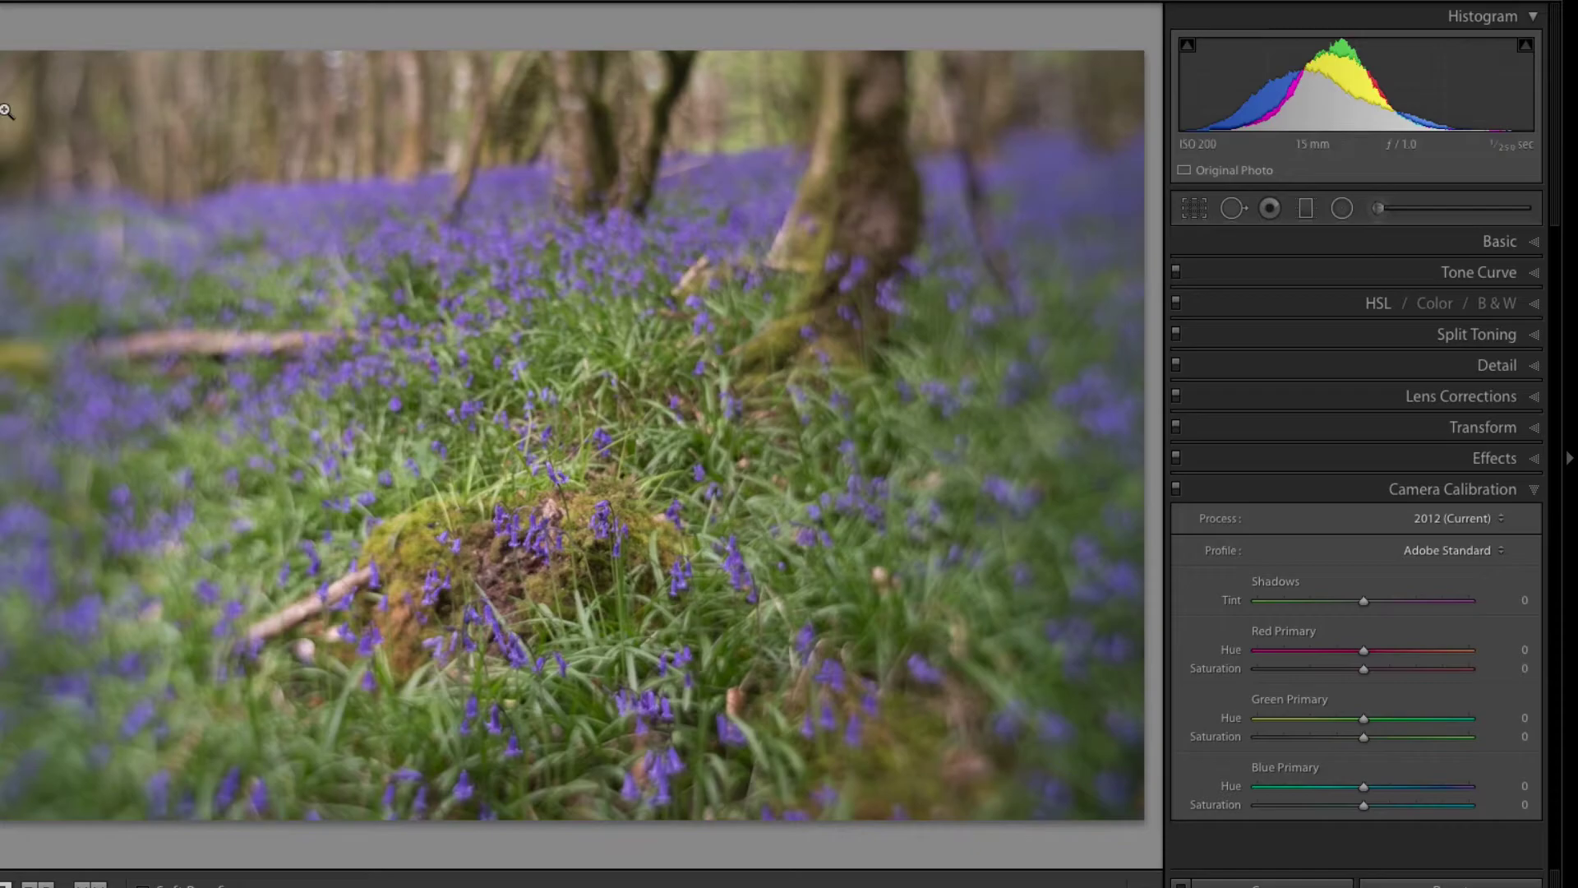
pyautogui.press('g')
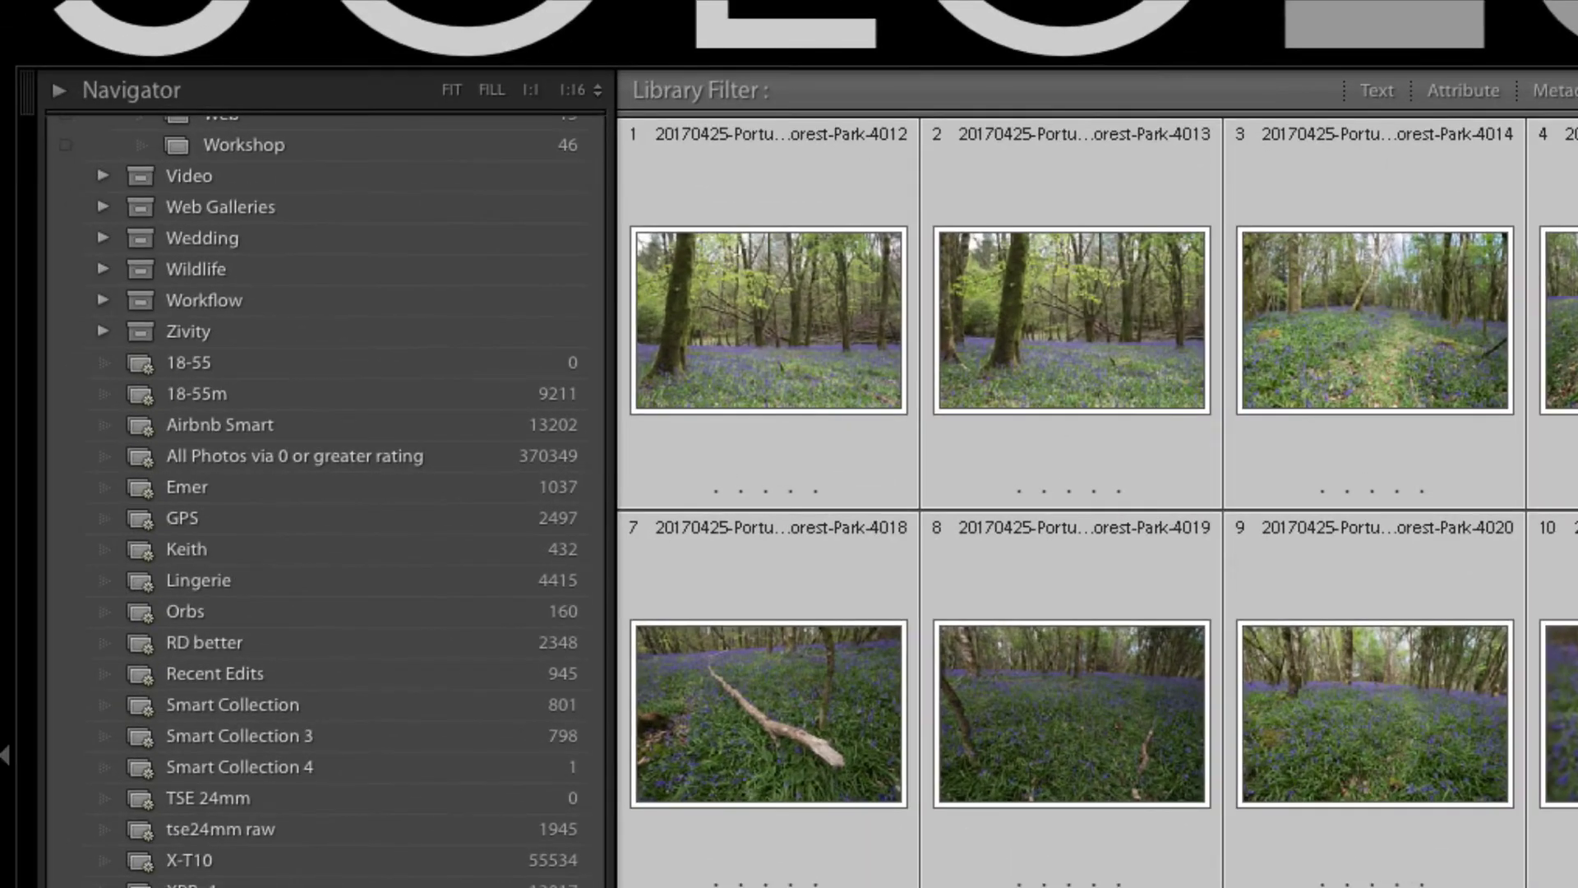
pyautogui.click(239, 0)
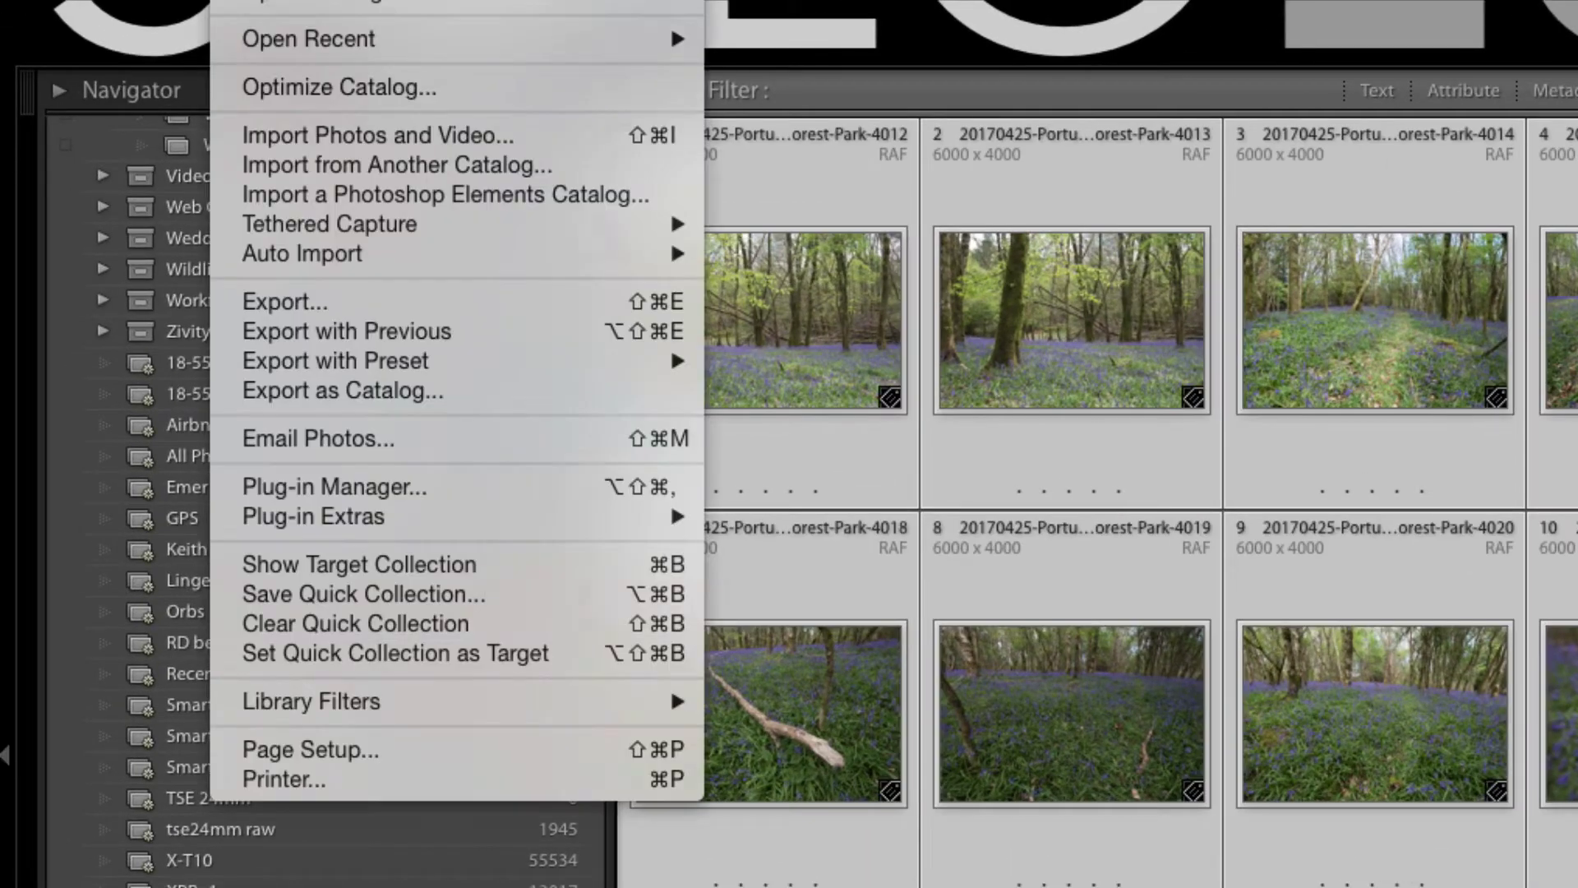
pyautogui.click(497, 491)
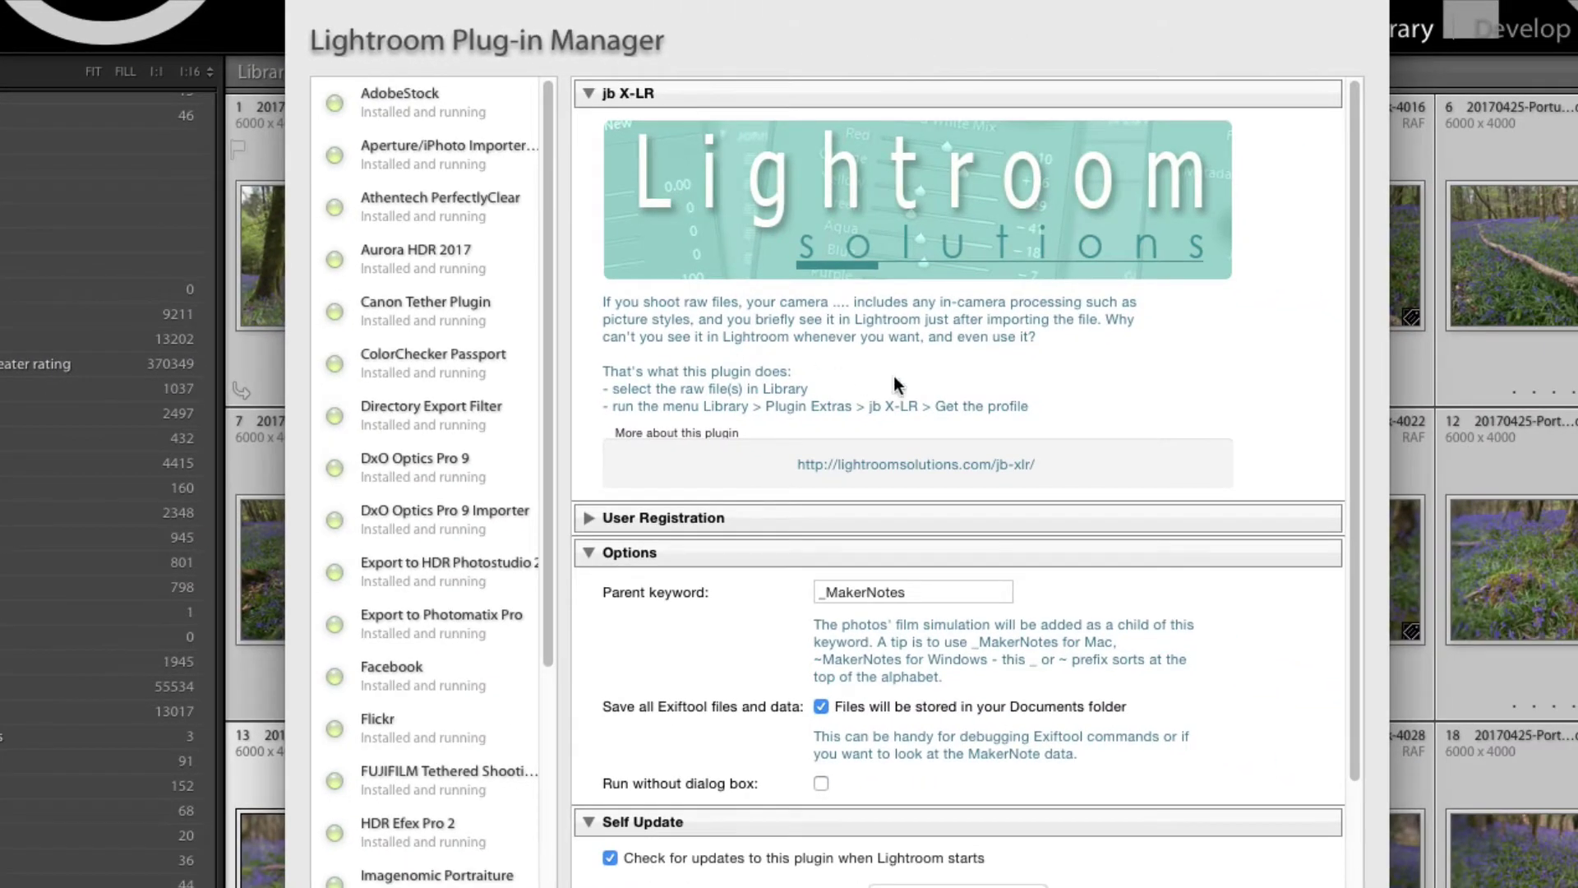
pyautogui.scroll(-5, 1345, 276)
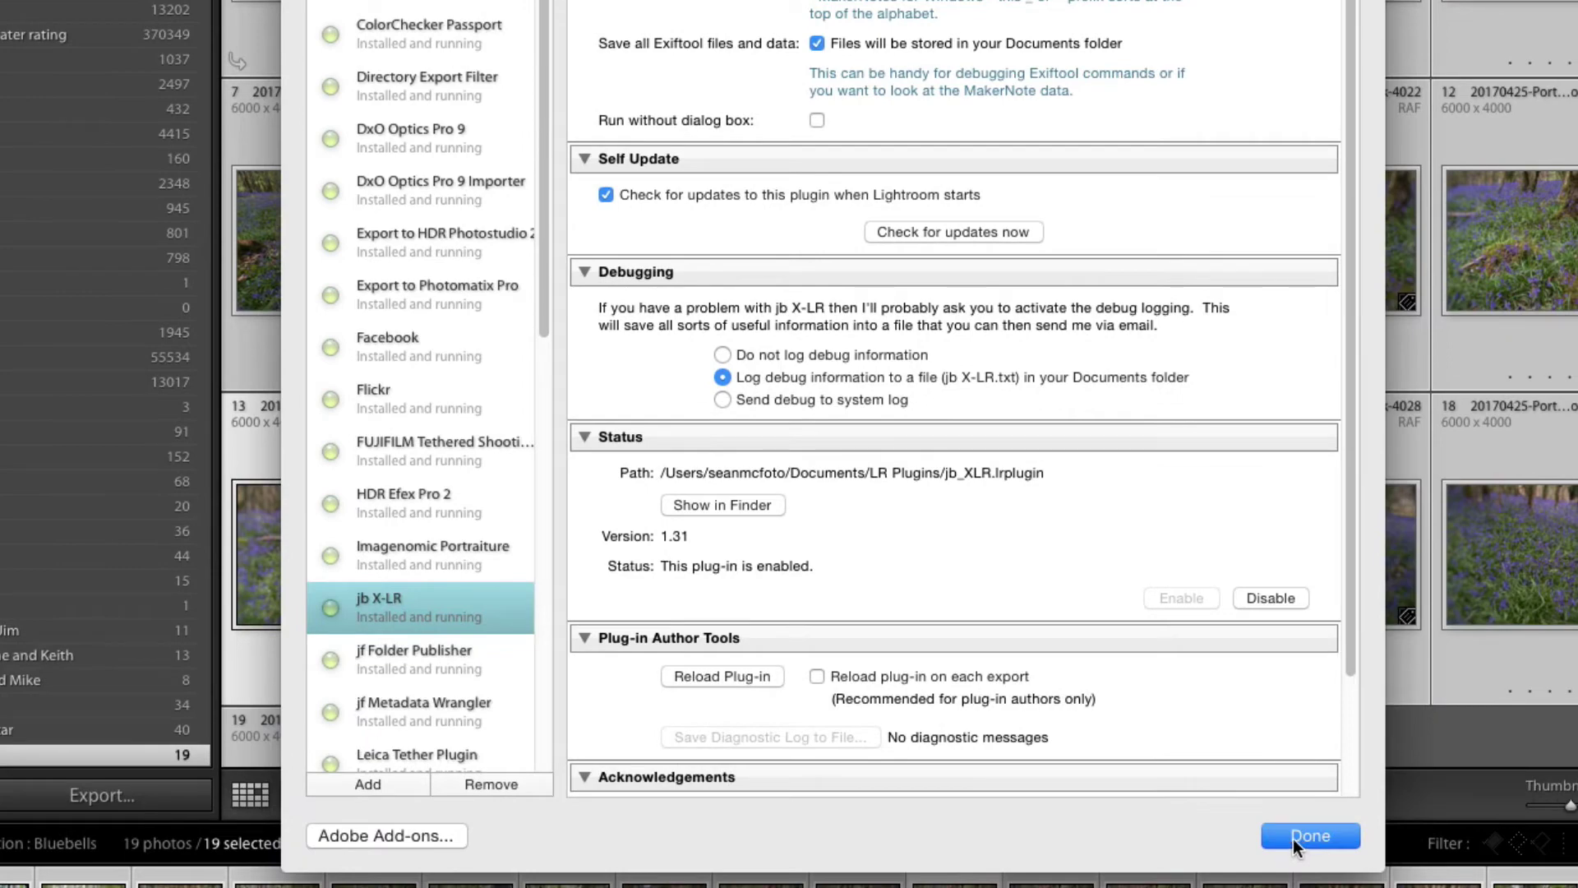
pyautogui.click(1295, 836)
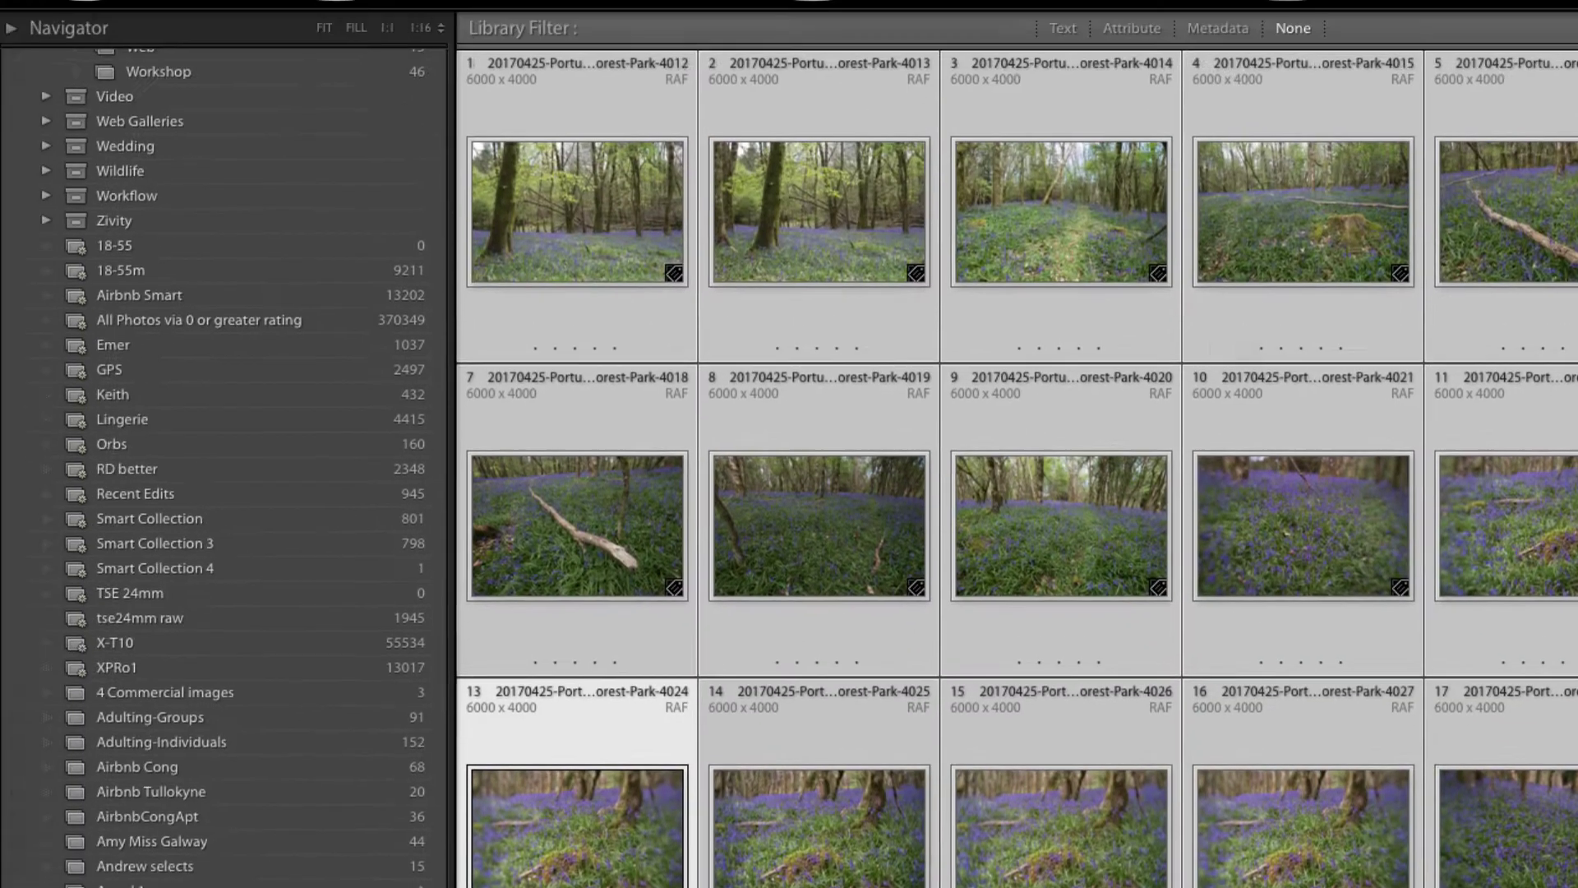
# - Run the jb X-LR film simulation command, mapping Velvia/VIVID to the For Fuji Velvia preset, then close it
pyautogui.click(156, 0)
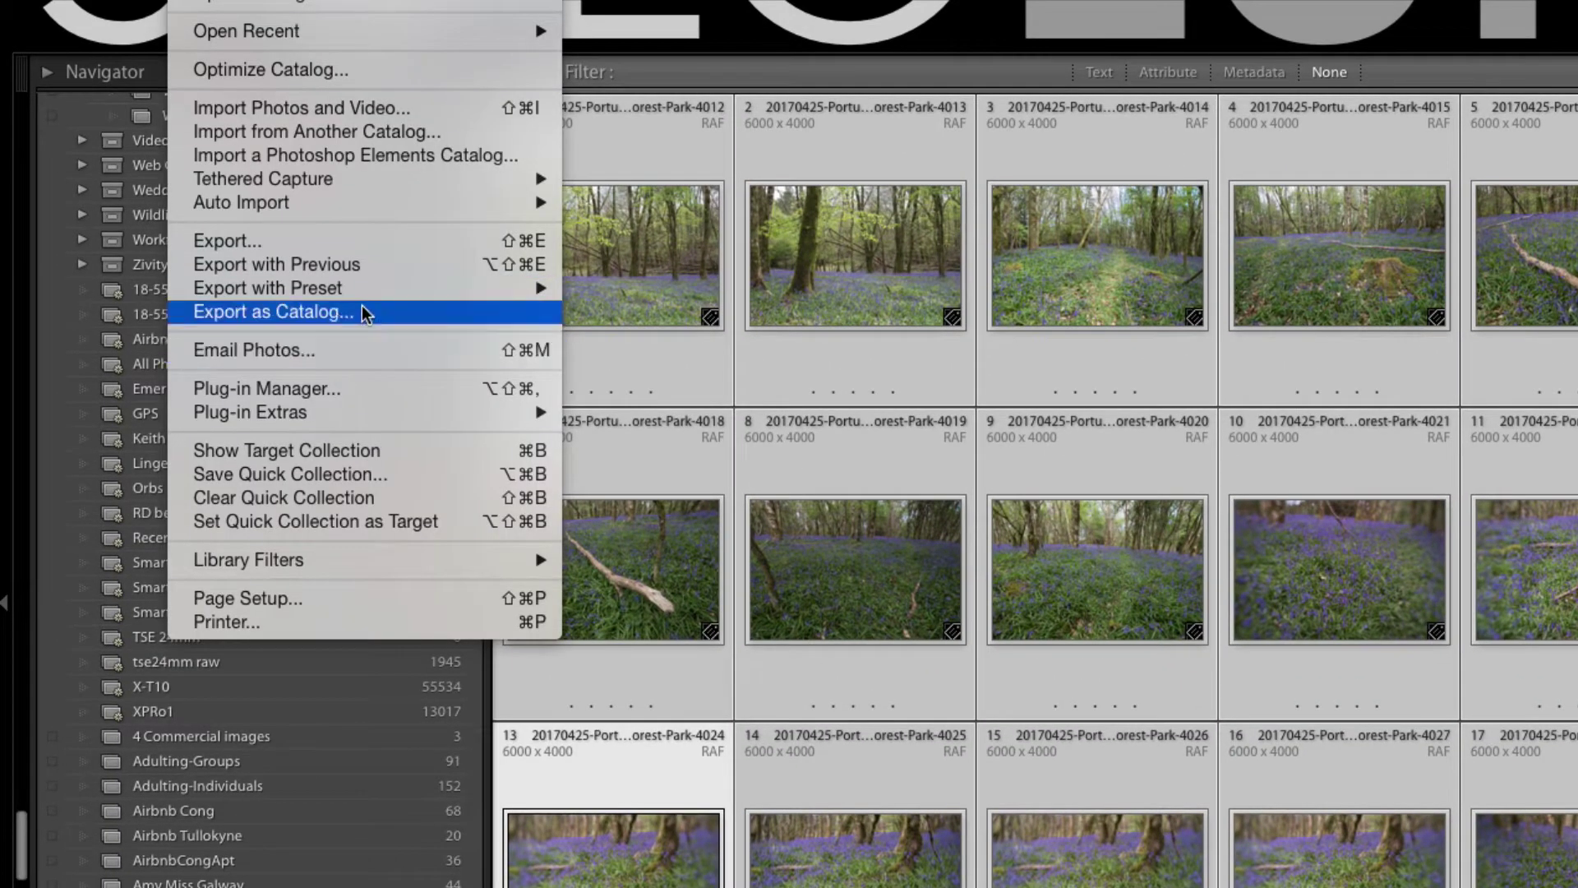
pyautogui.moveTo(362, 412)
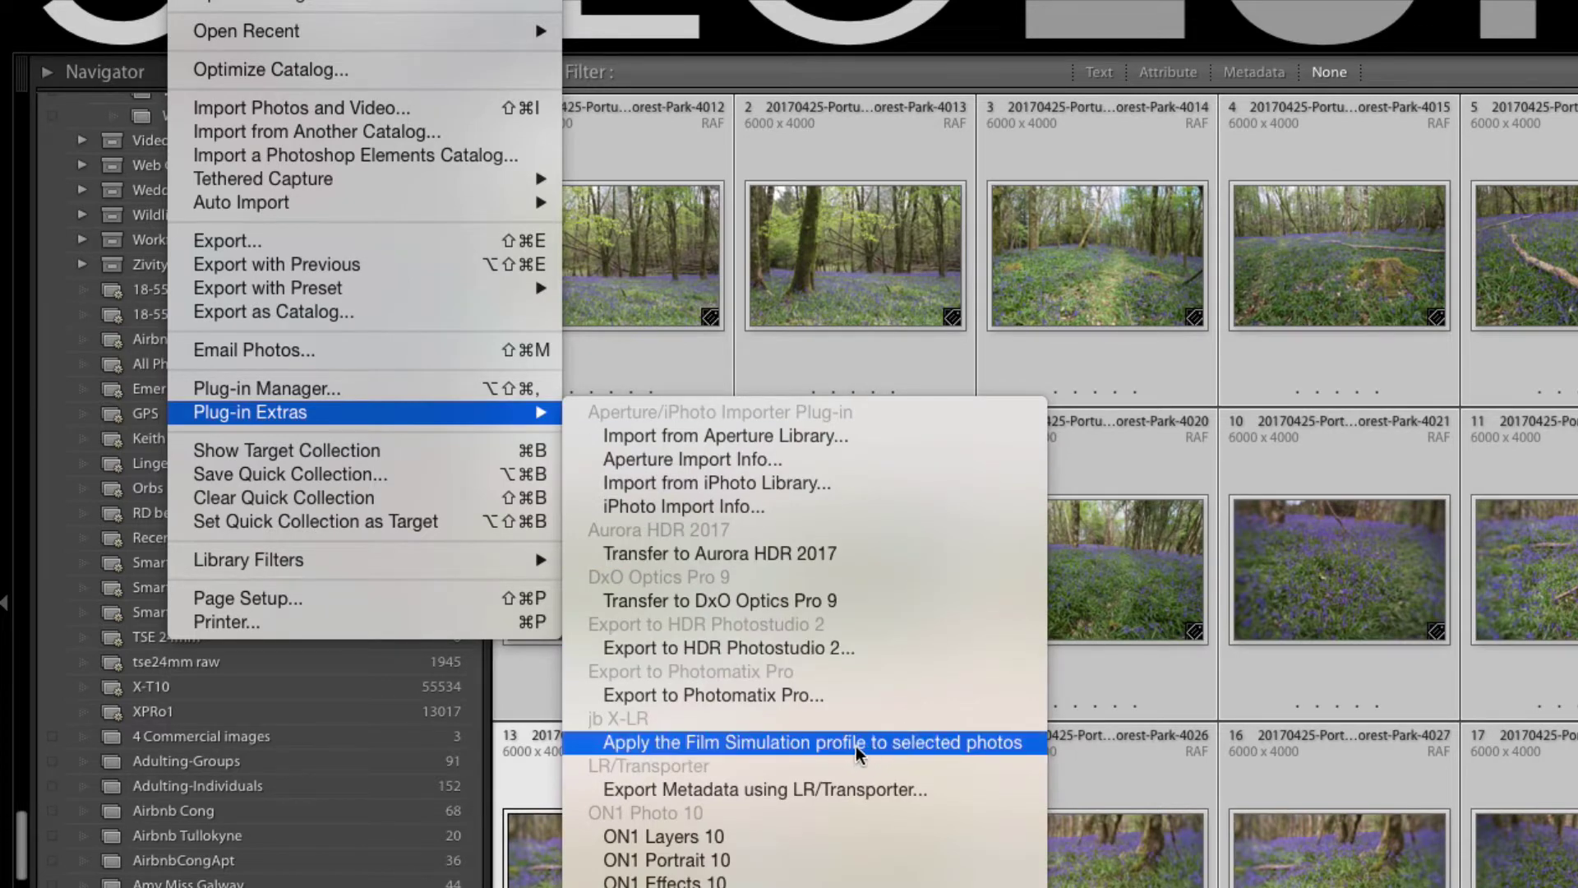
pyautogui.click(930, 743)
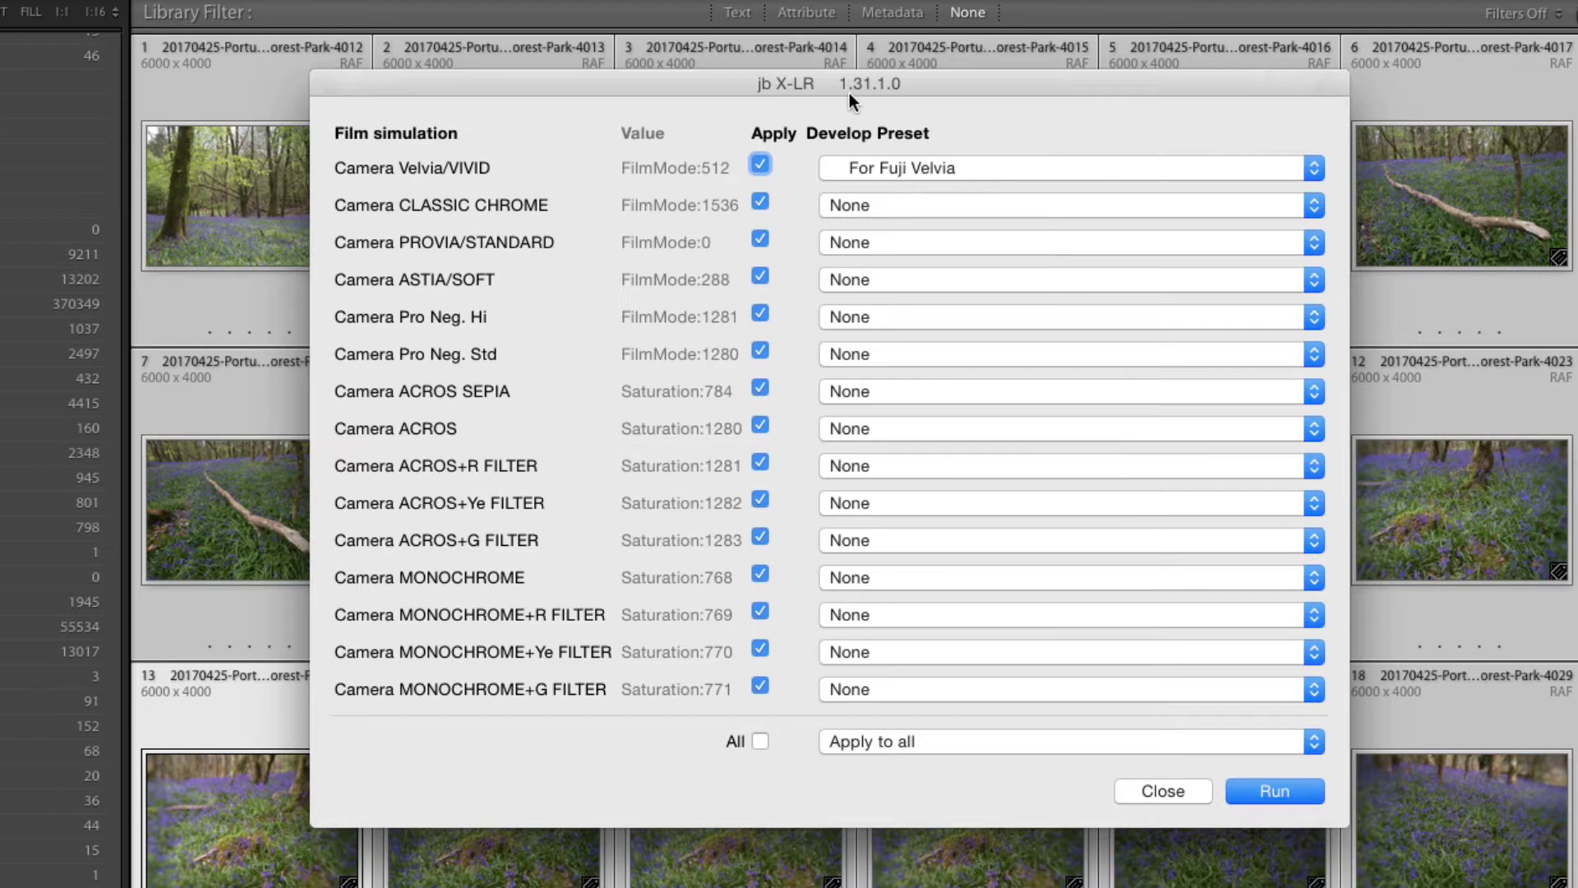
pyautogui.click(1161, 791)
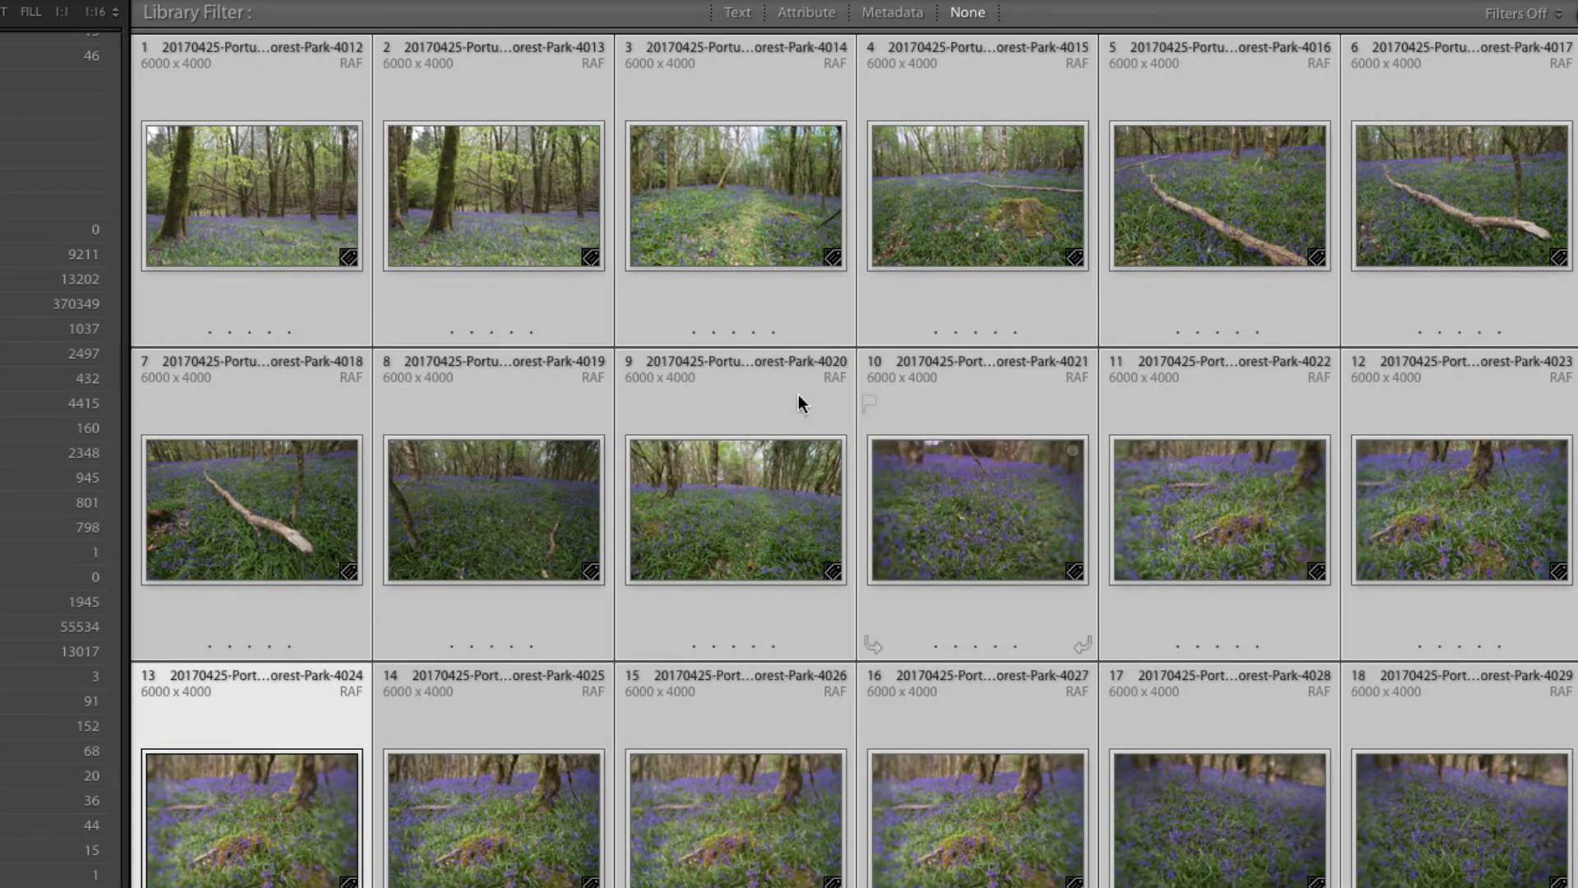
# - Apply the User Presets > For Fuji Velvia preset to photo 4012 and view it full-size
pyautogui.click(289, 94)
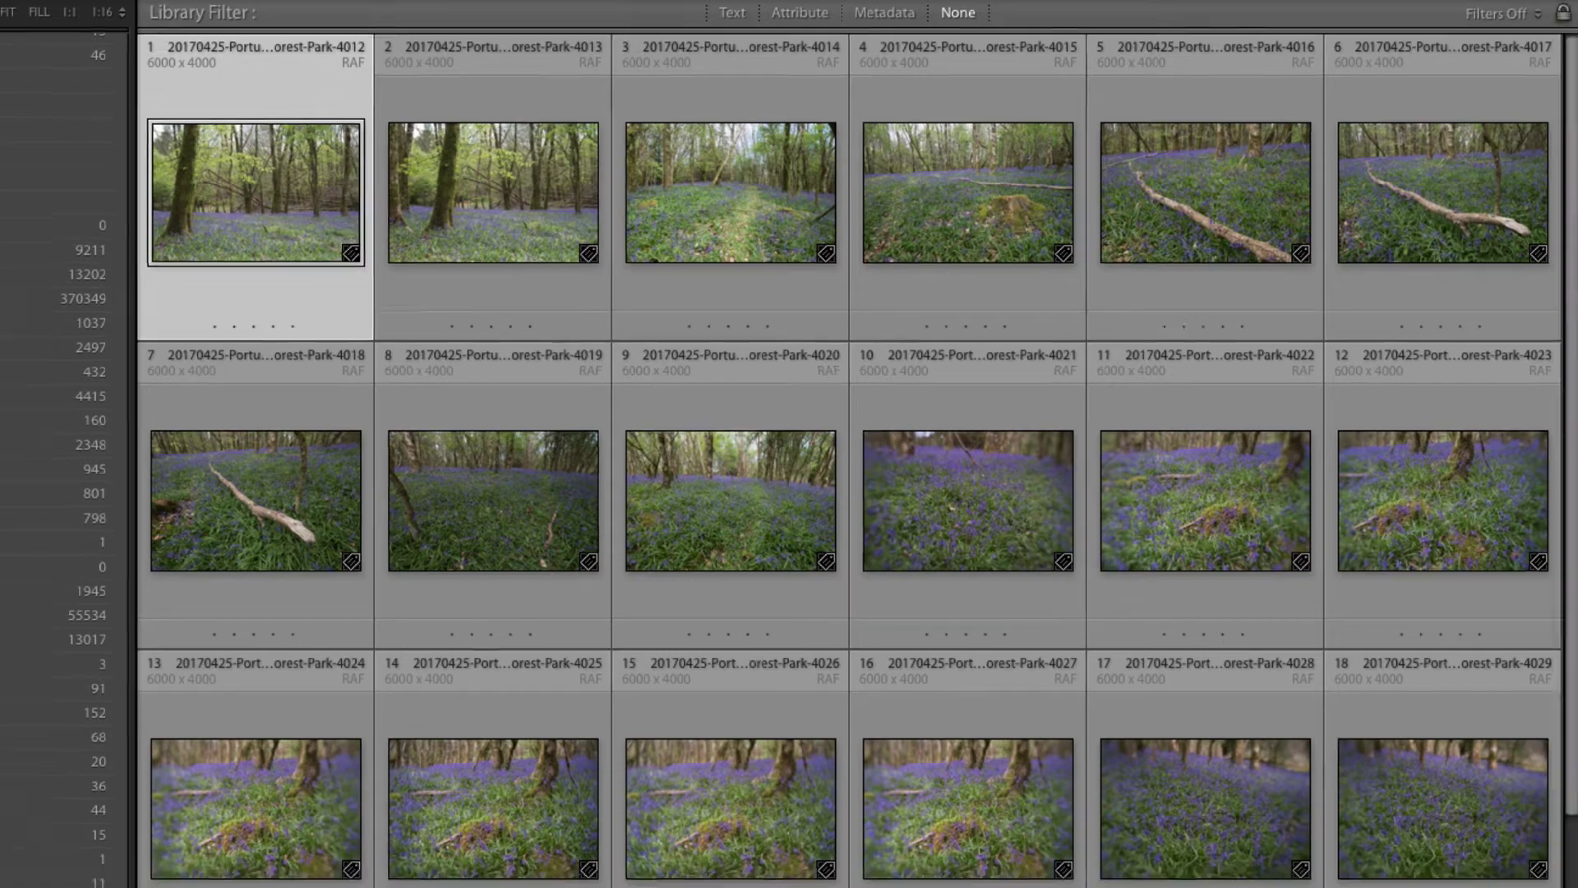
pyautogui.click(1397, 166)
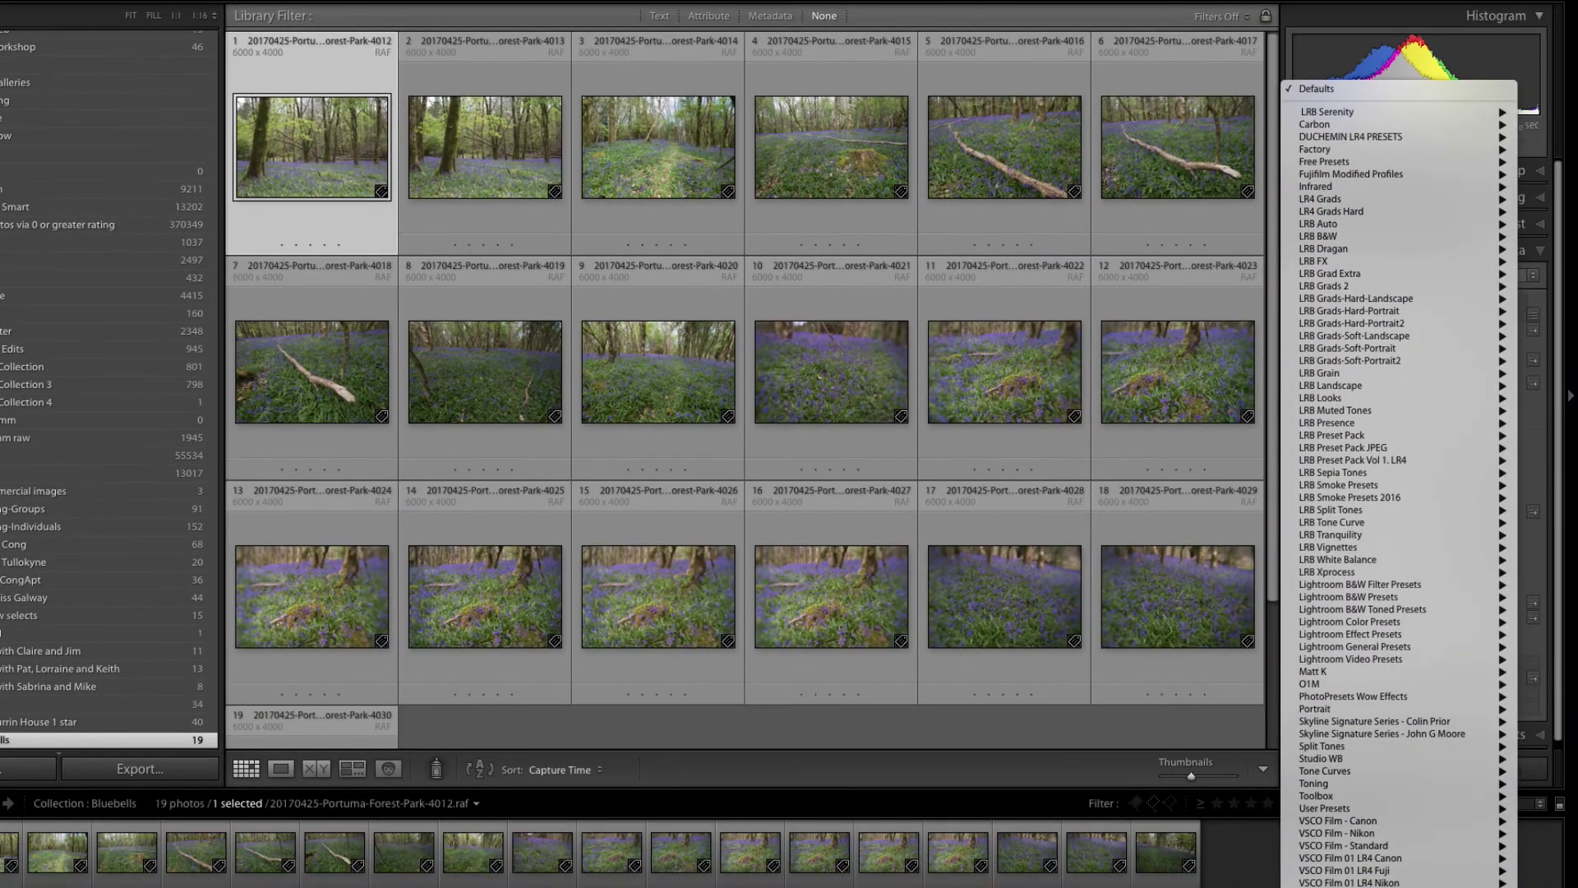
pyautogui.moveTo(1352, 696)
pyautogui.moveTo(1332, 808)
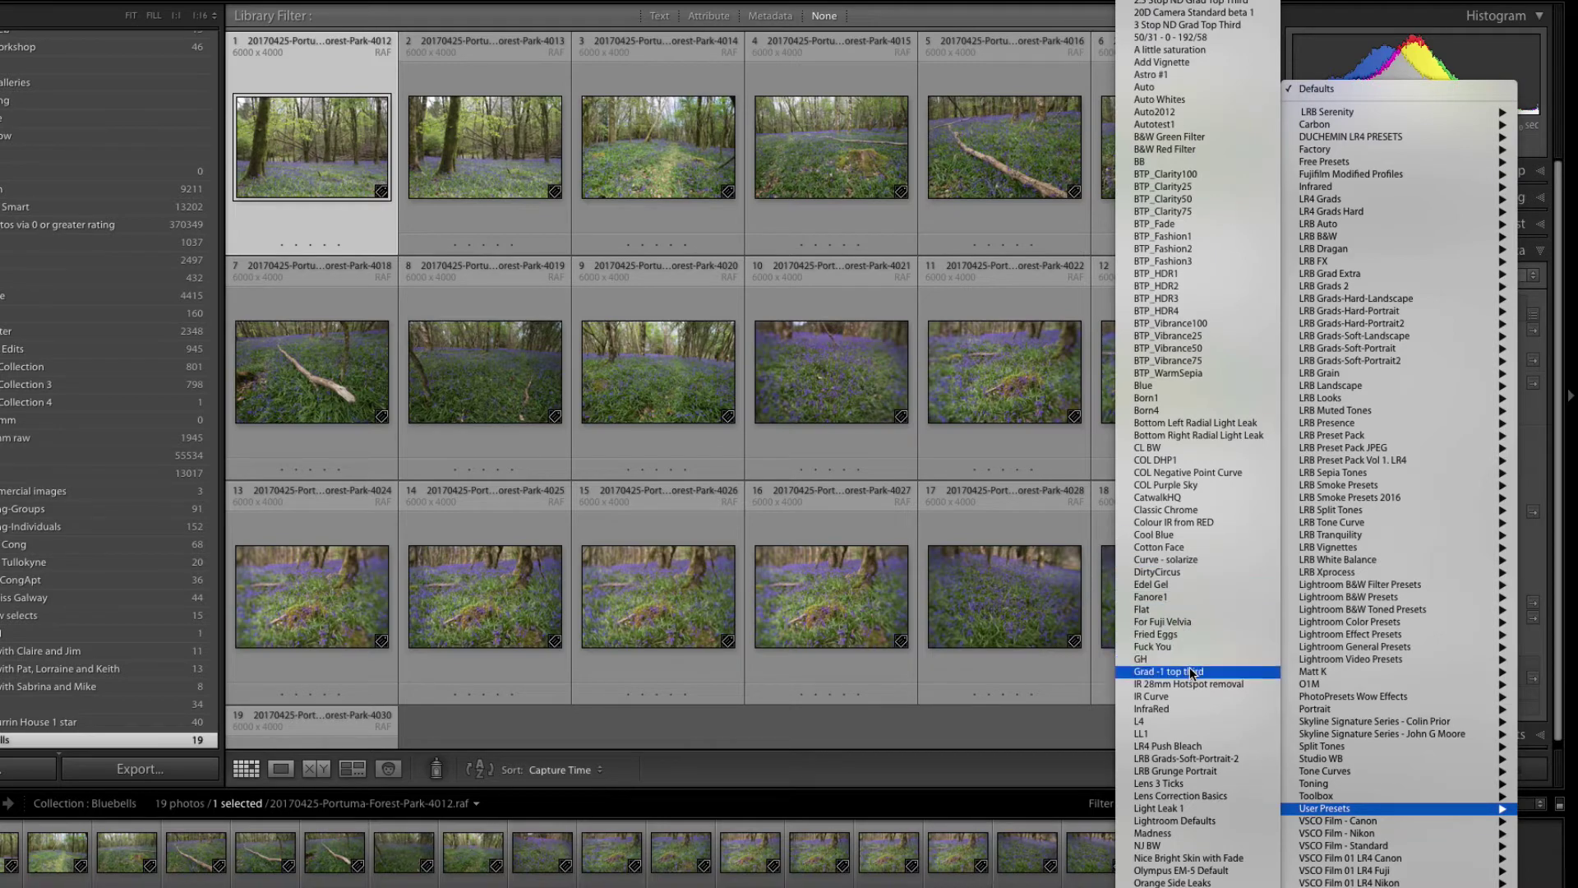
pyautogui.click(1194, 622)
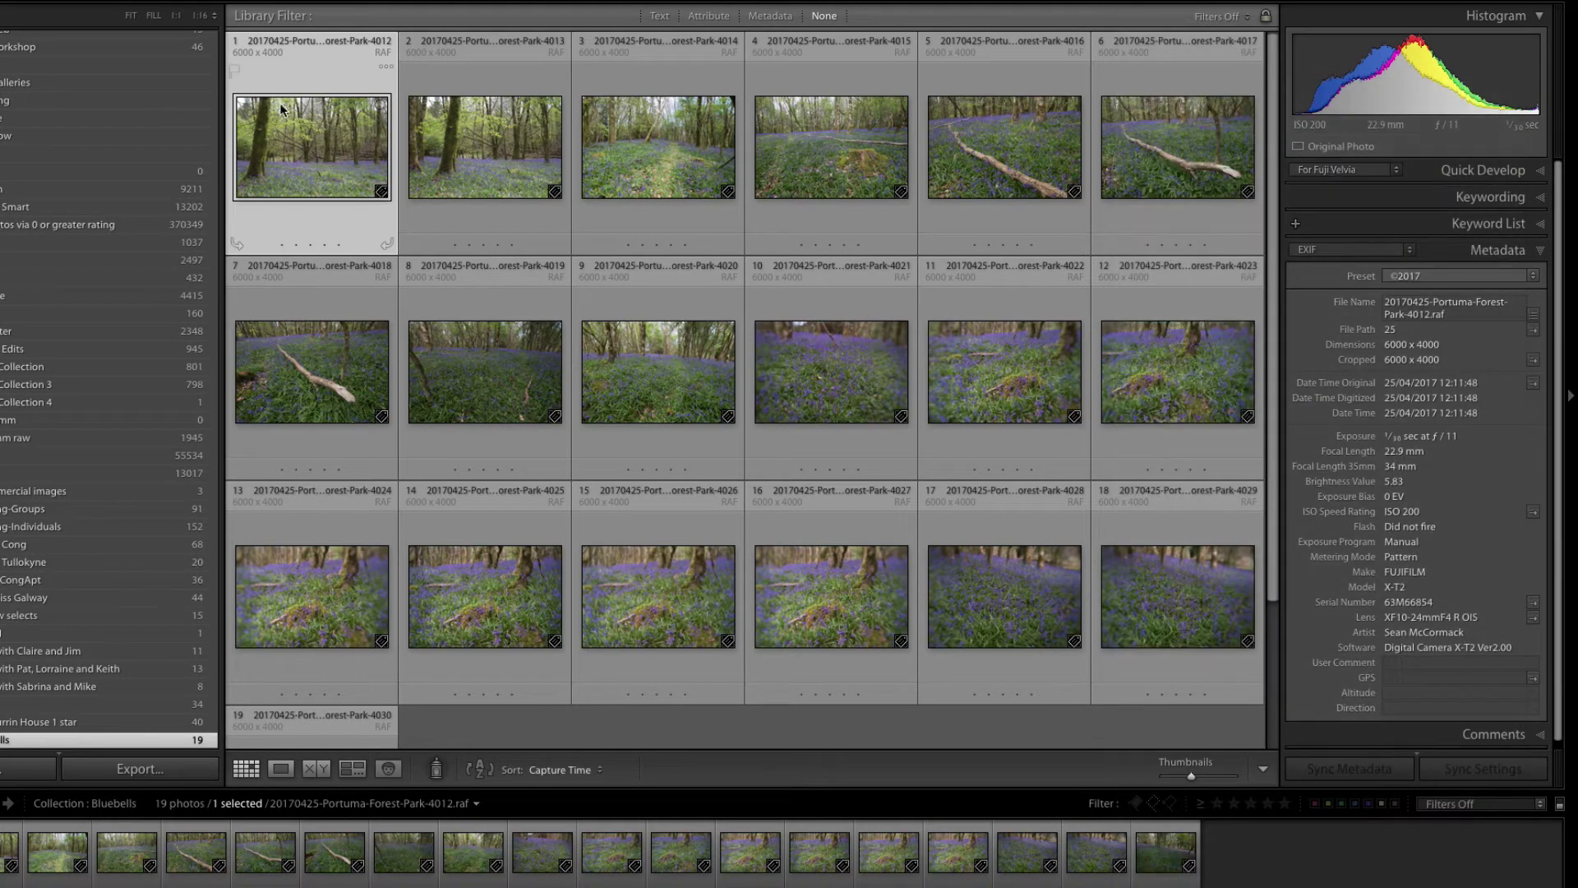
pyautogui.doubleClick(326, 142)
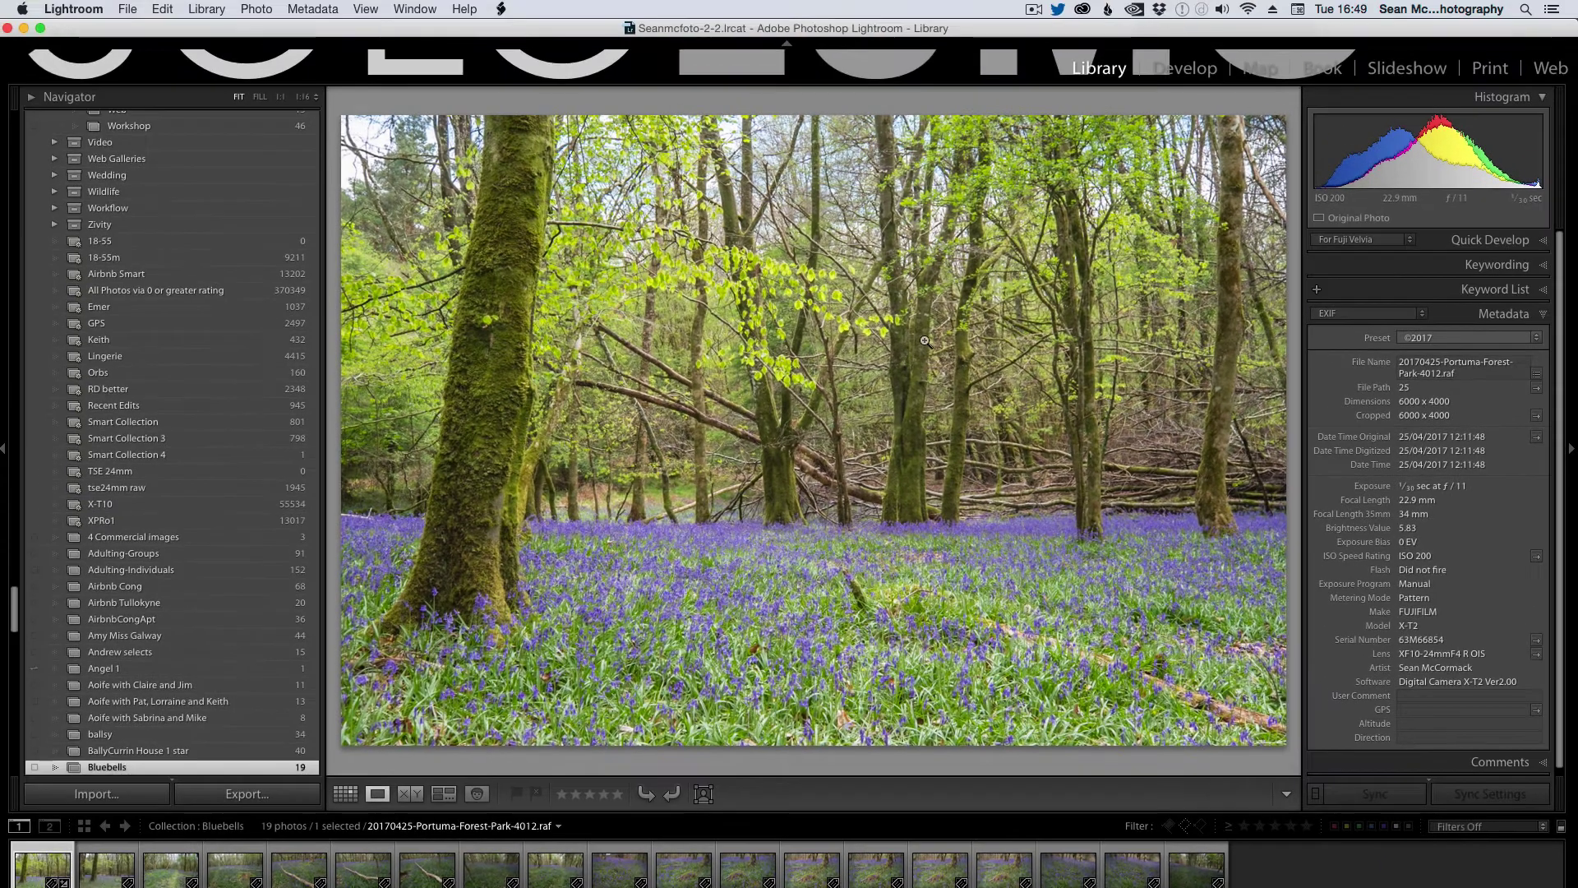
# - Select all 19 bluebell photos, then narrow the selection back to just the current photo
pyautogui.keyDown('shift'); pyautogui.click(1196, 873); pyautogui.keyUp('shift')
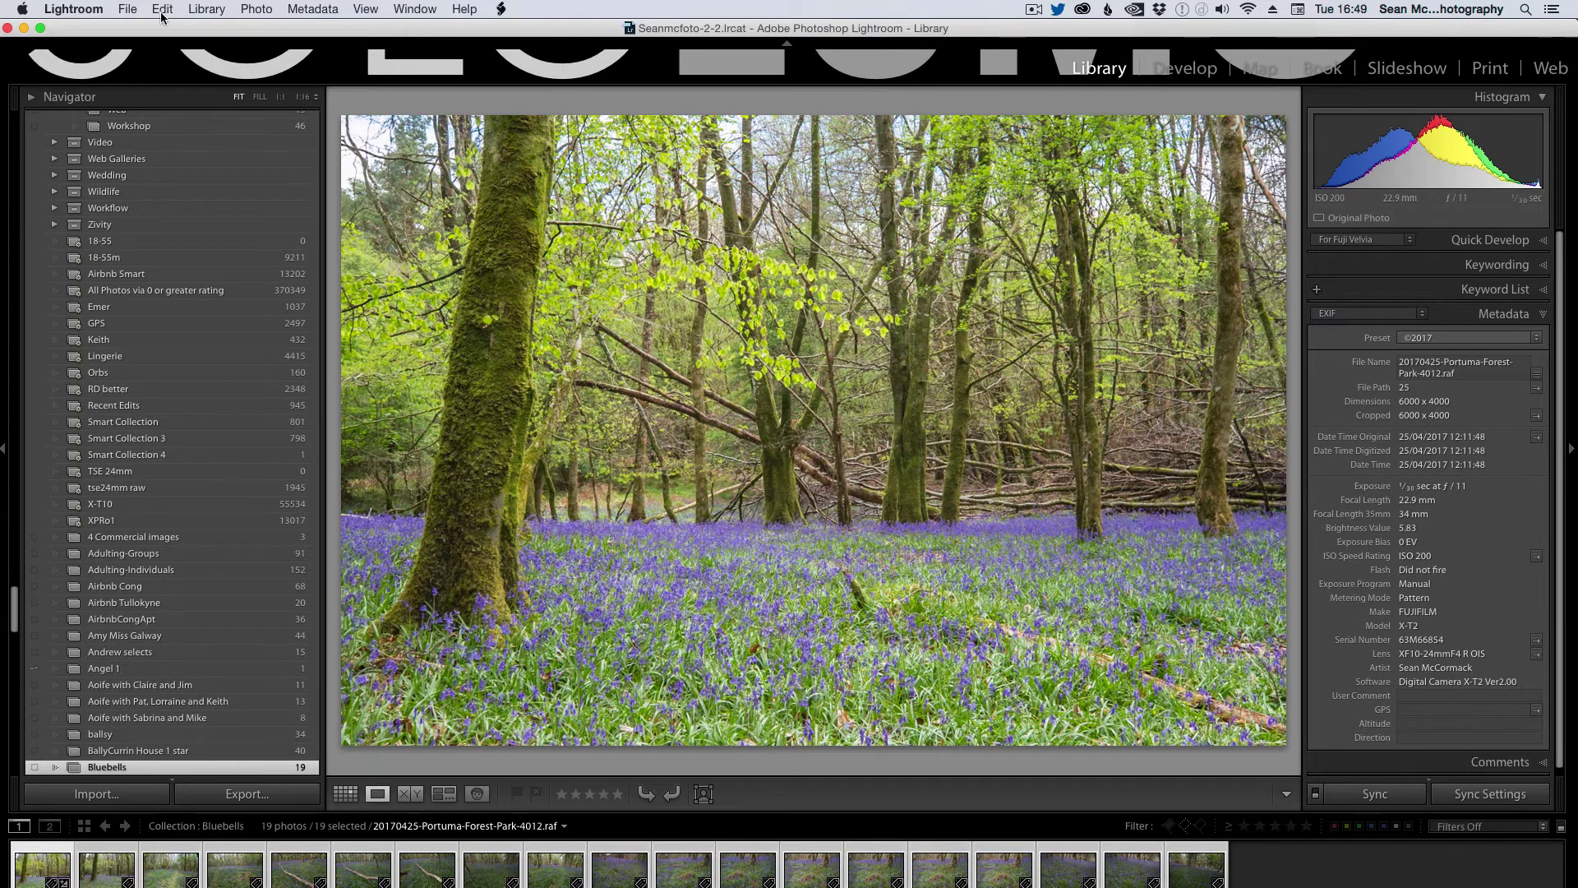
pyautogui.click(129, 10)
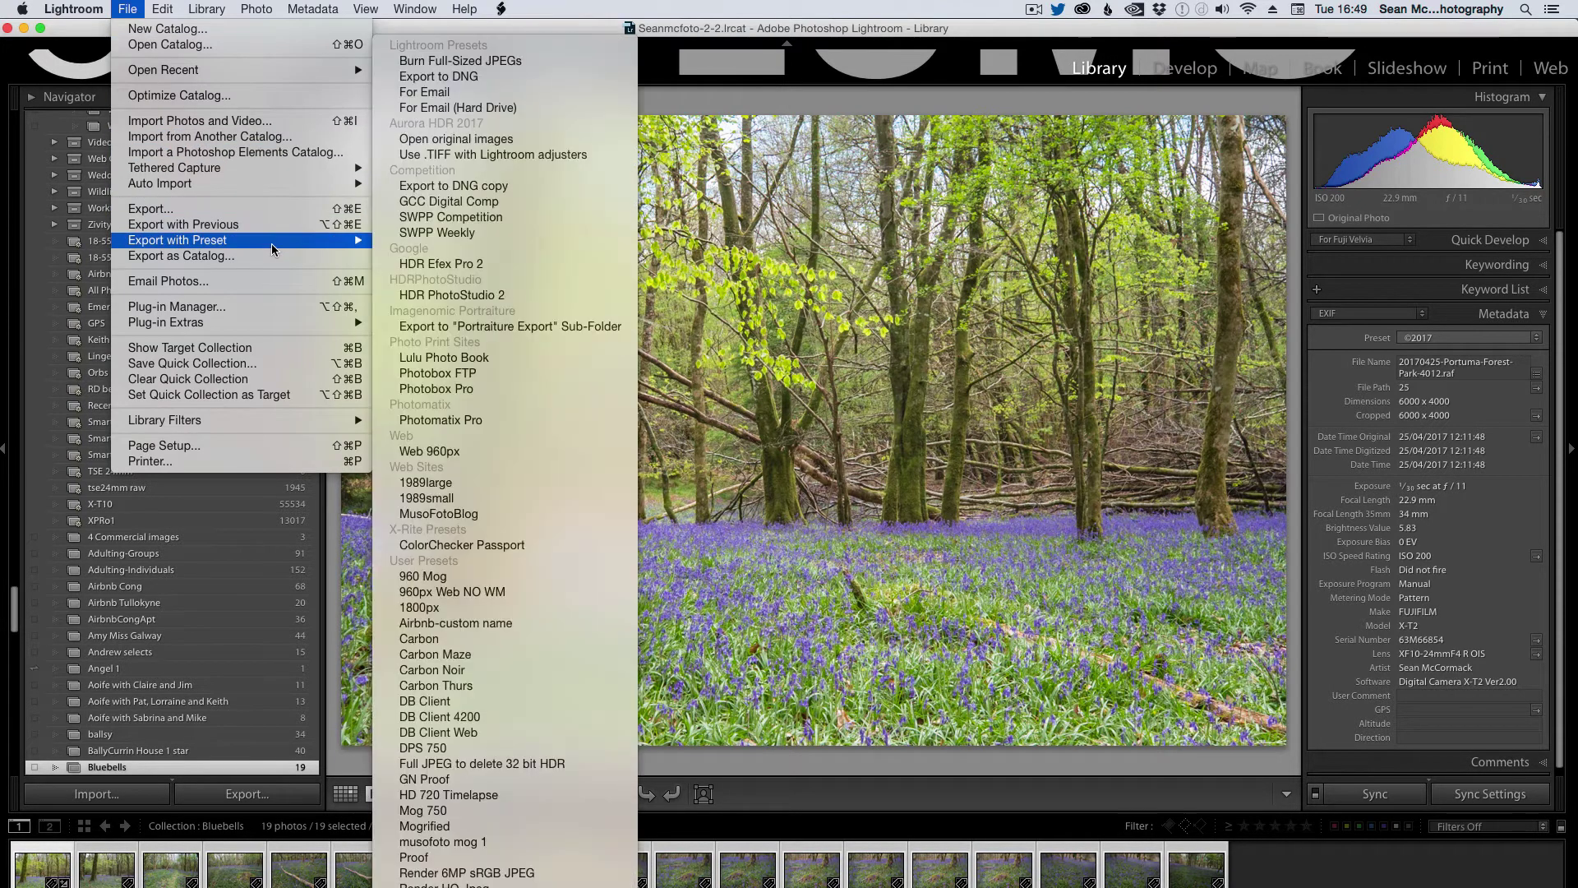
pyautogui.click(959, 848)
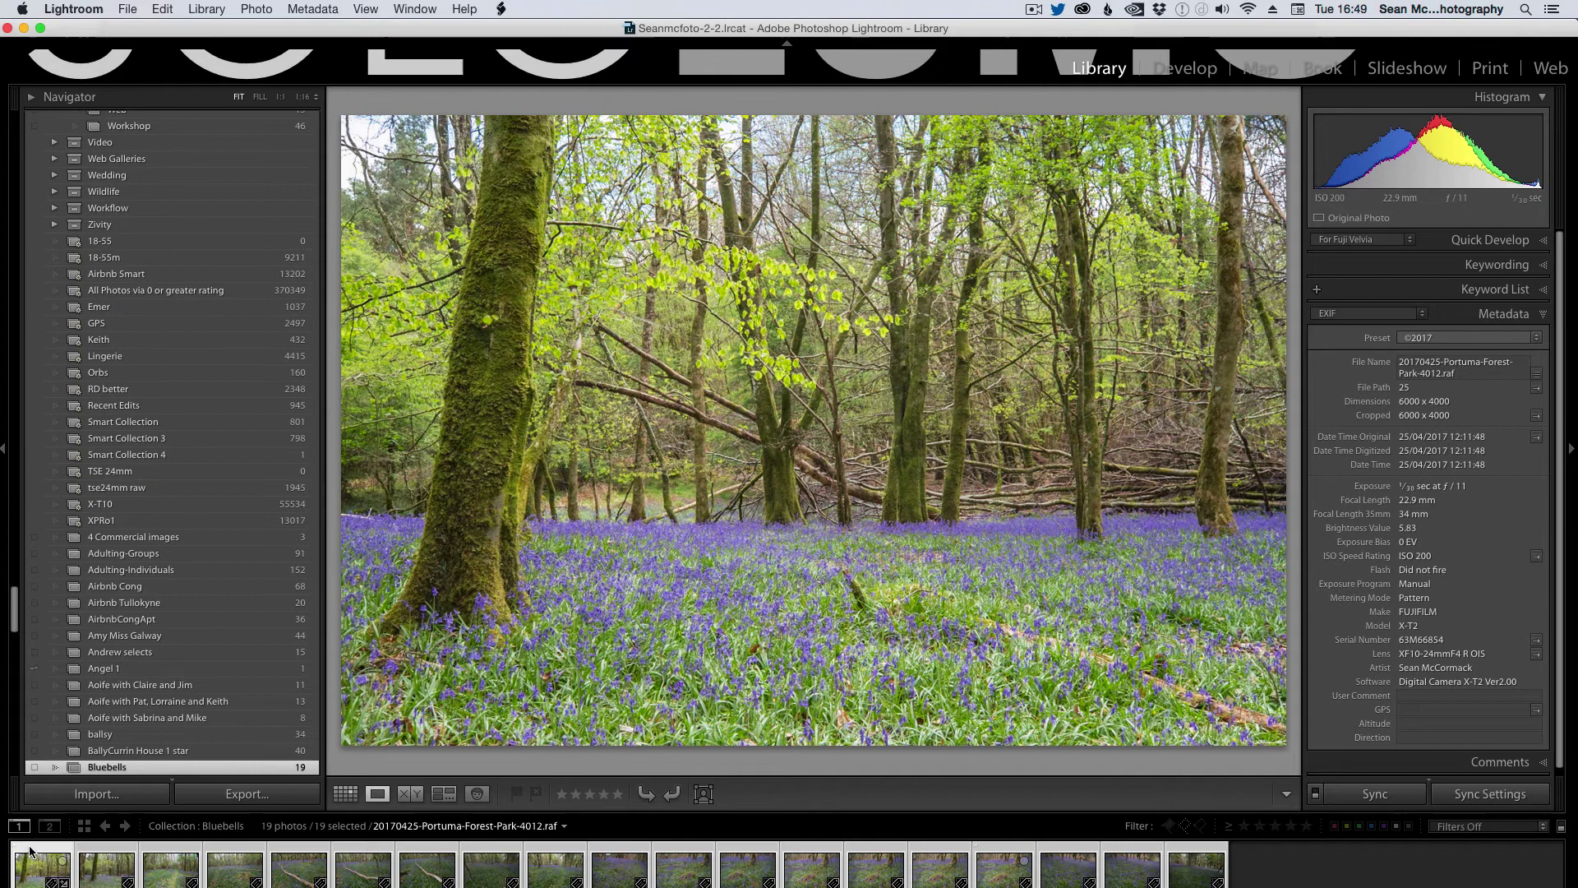
pyautogui.press('super+shift+a')
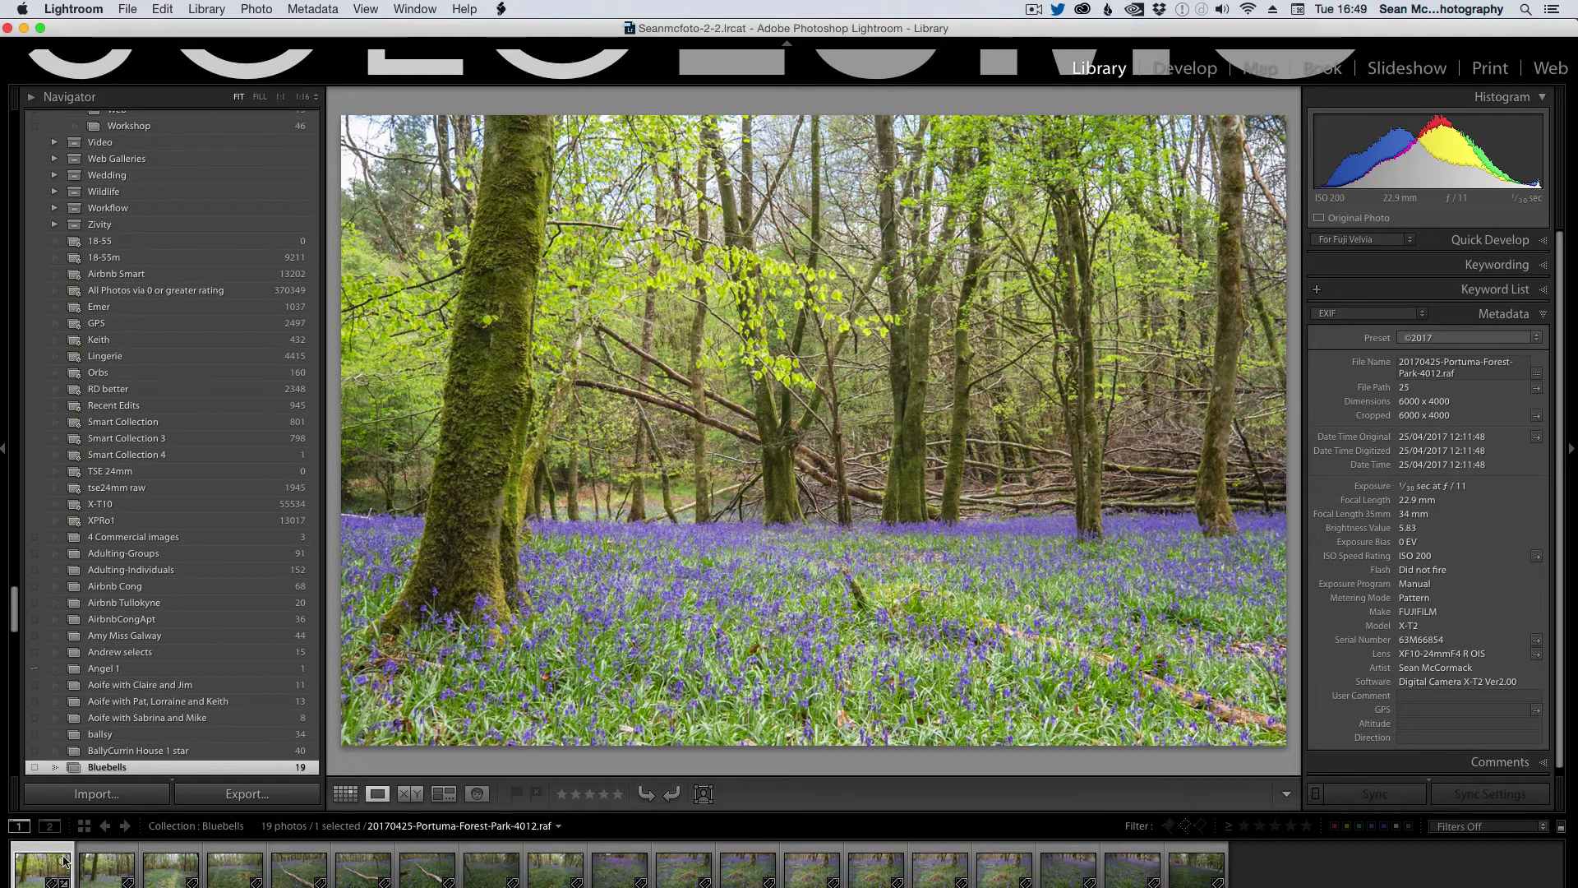
# - Select the first twelve photos and launch the jb X-LR film simulation command for them
pyautogui.keyDown('shift'); pyautogui.click(748, 855); pyautogui.keyUp('shift')
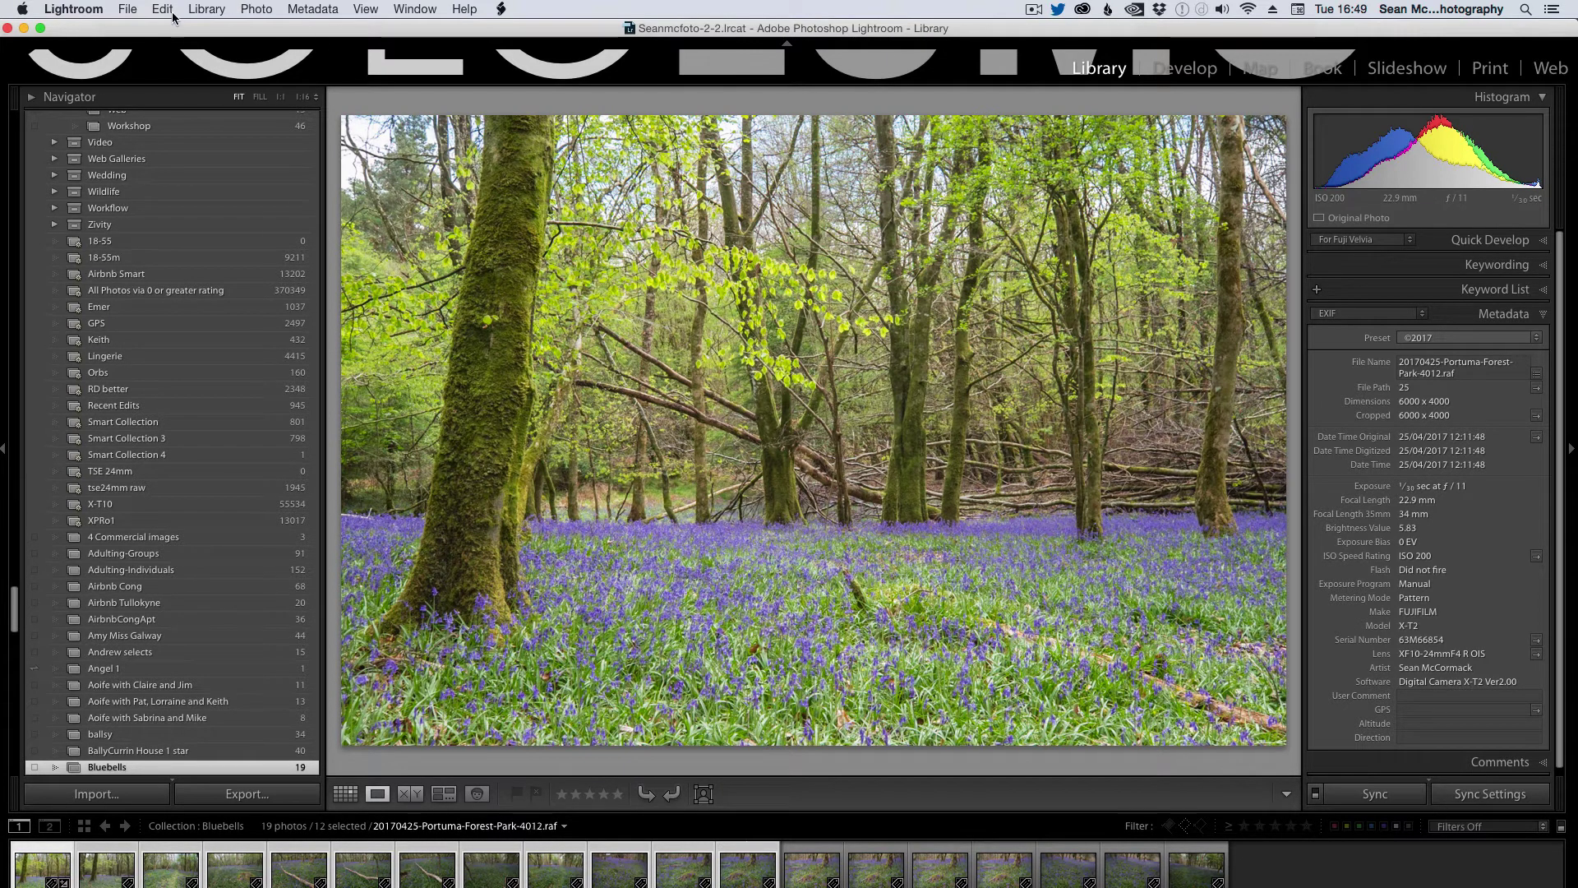
pyautogui.click(127, 9)
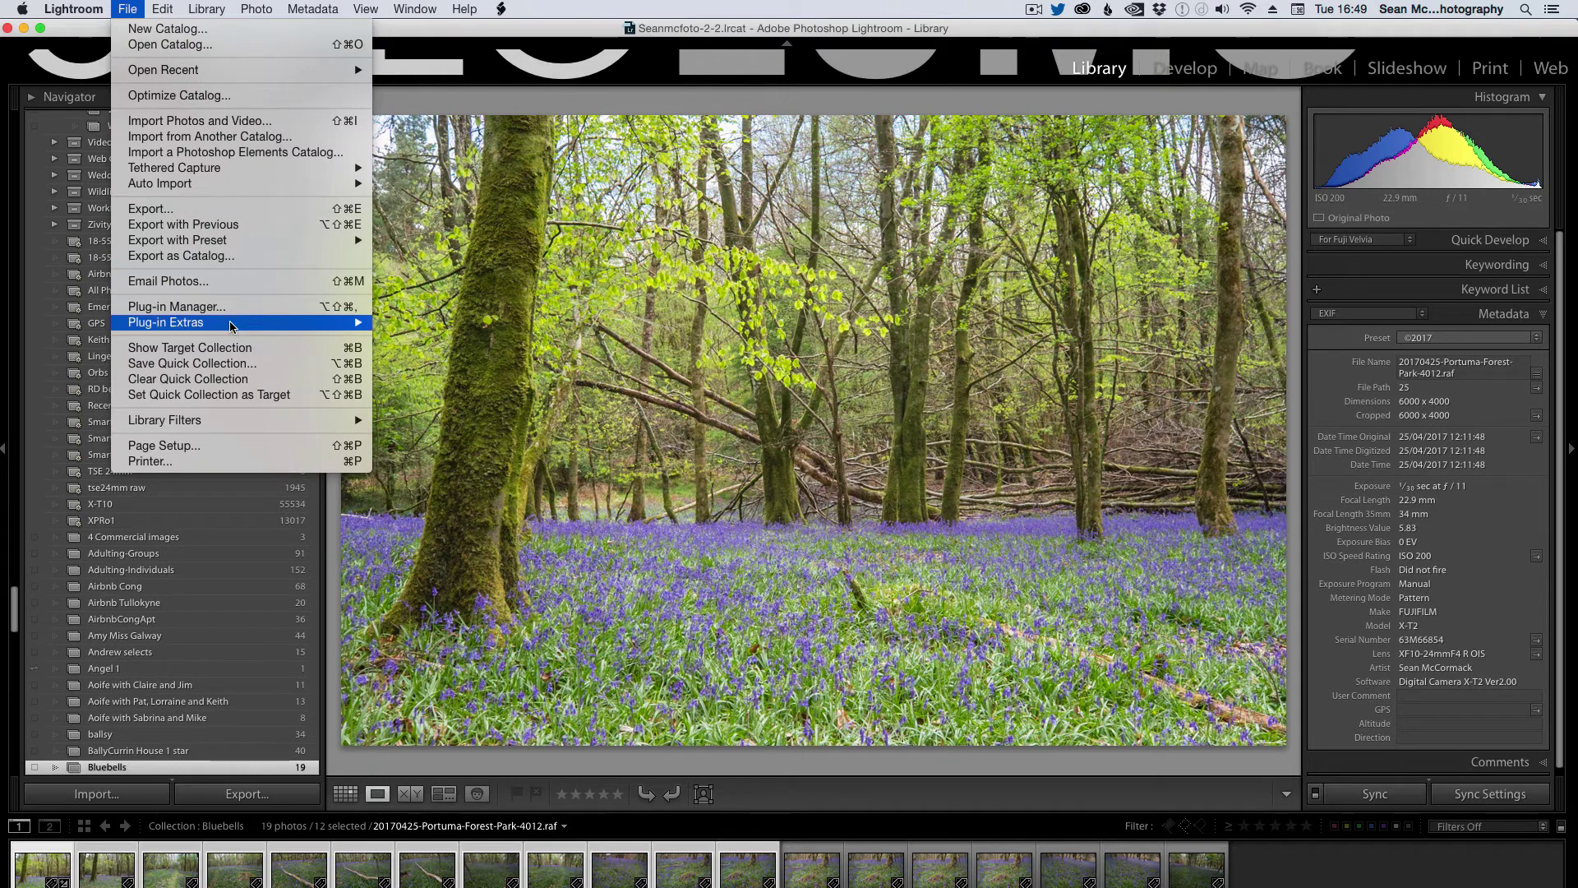
pyautogui.moveTo(226, 322)
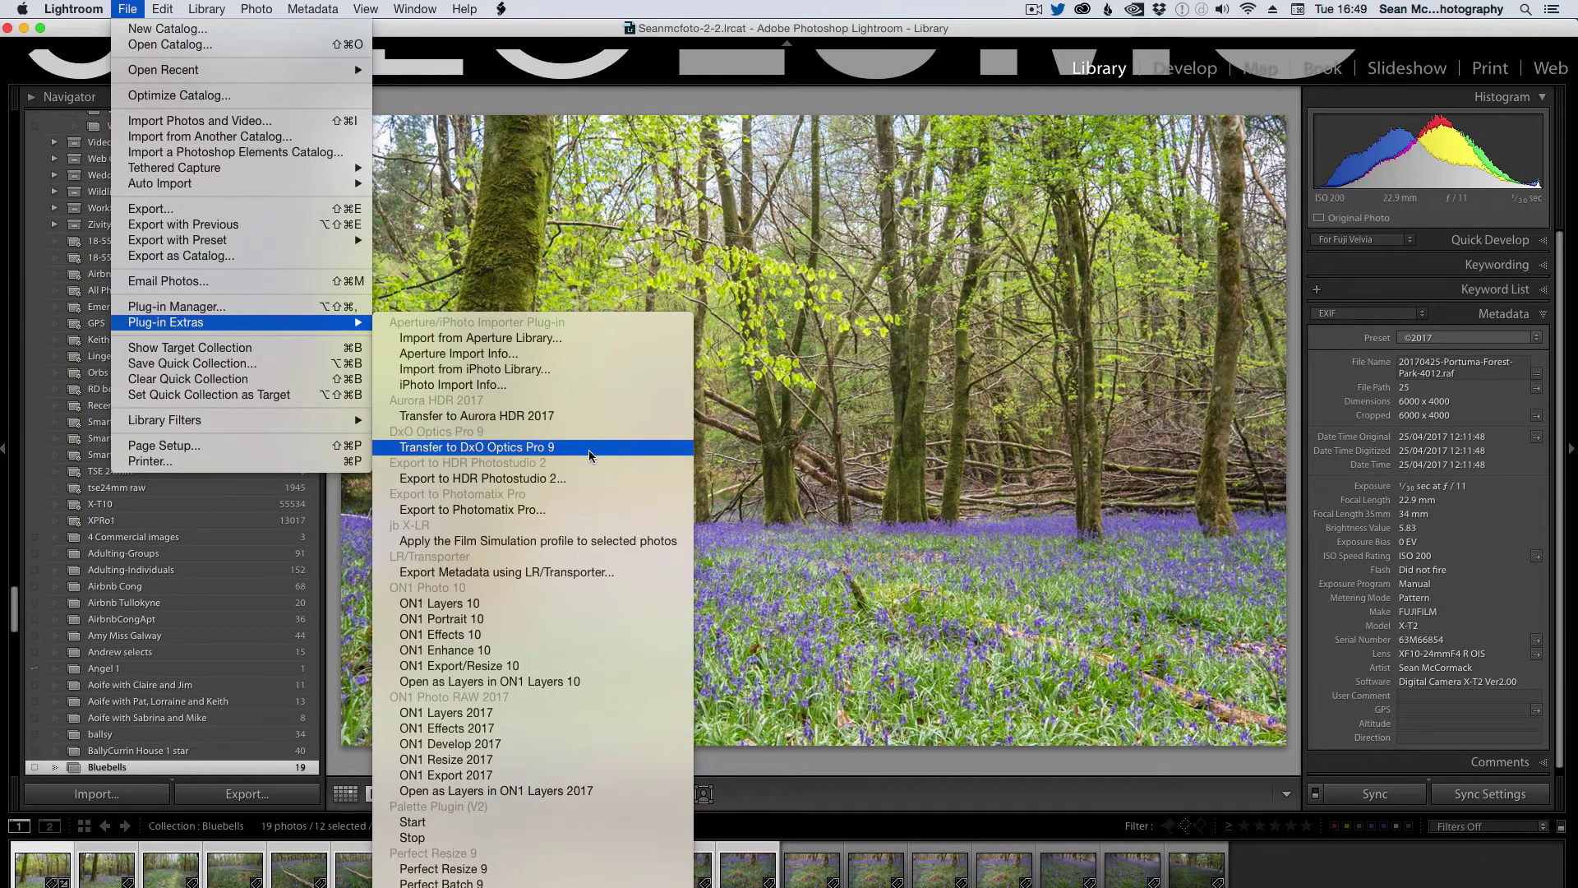
pyautogui.click(618, 541)
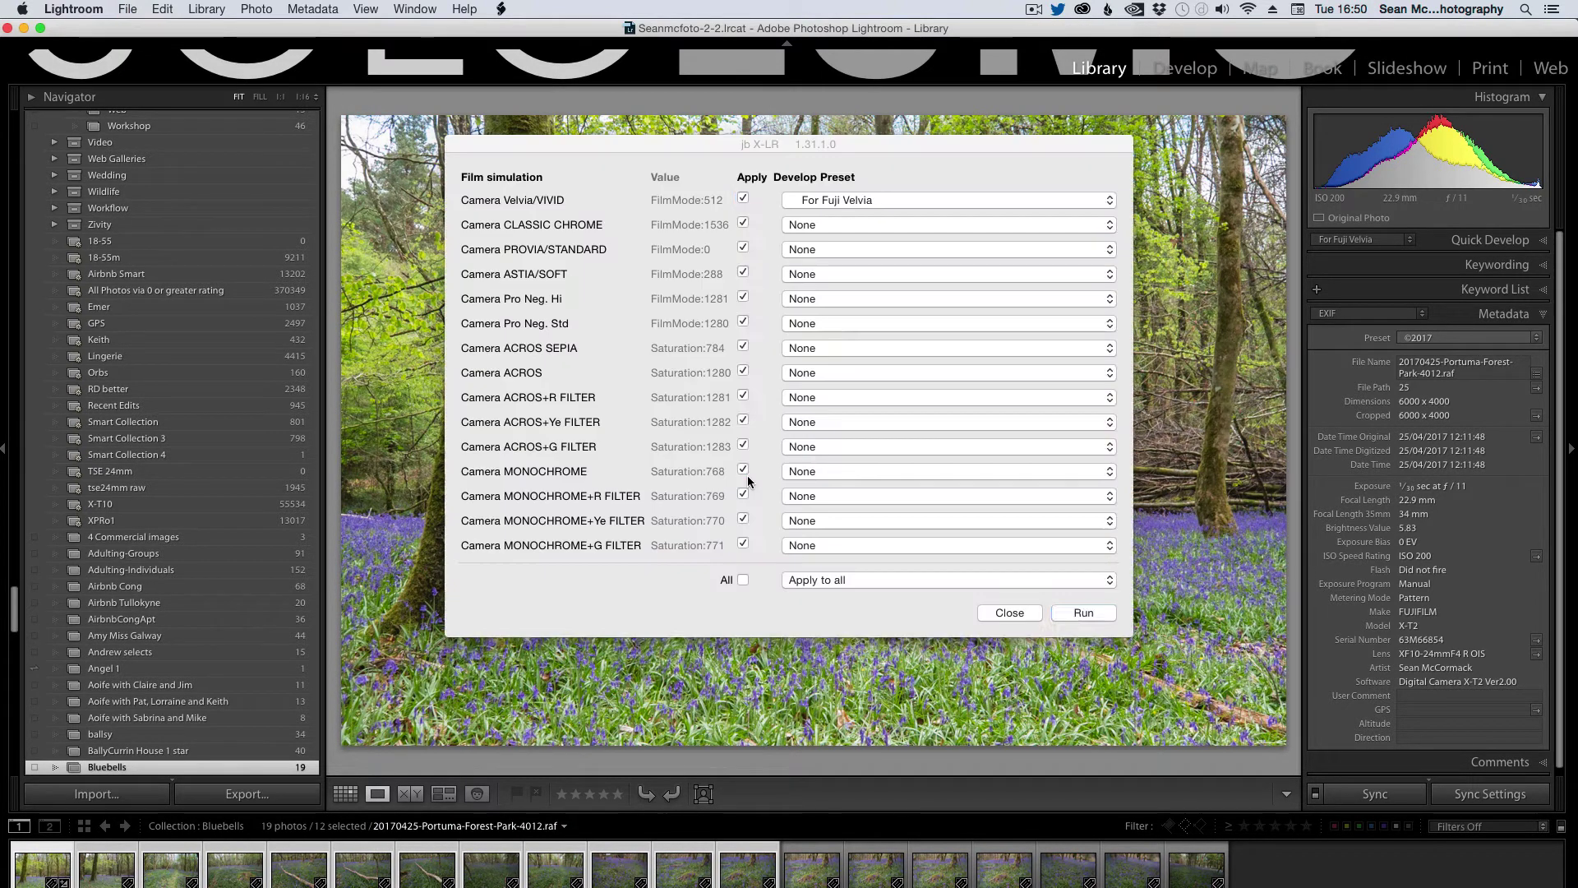
# - Run the Velvia simulation on the twelve selected photos, then inspect the third photo and 4016
pyautogui.click(1087, 613)
pyautogui.click(136, 71)
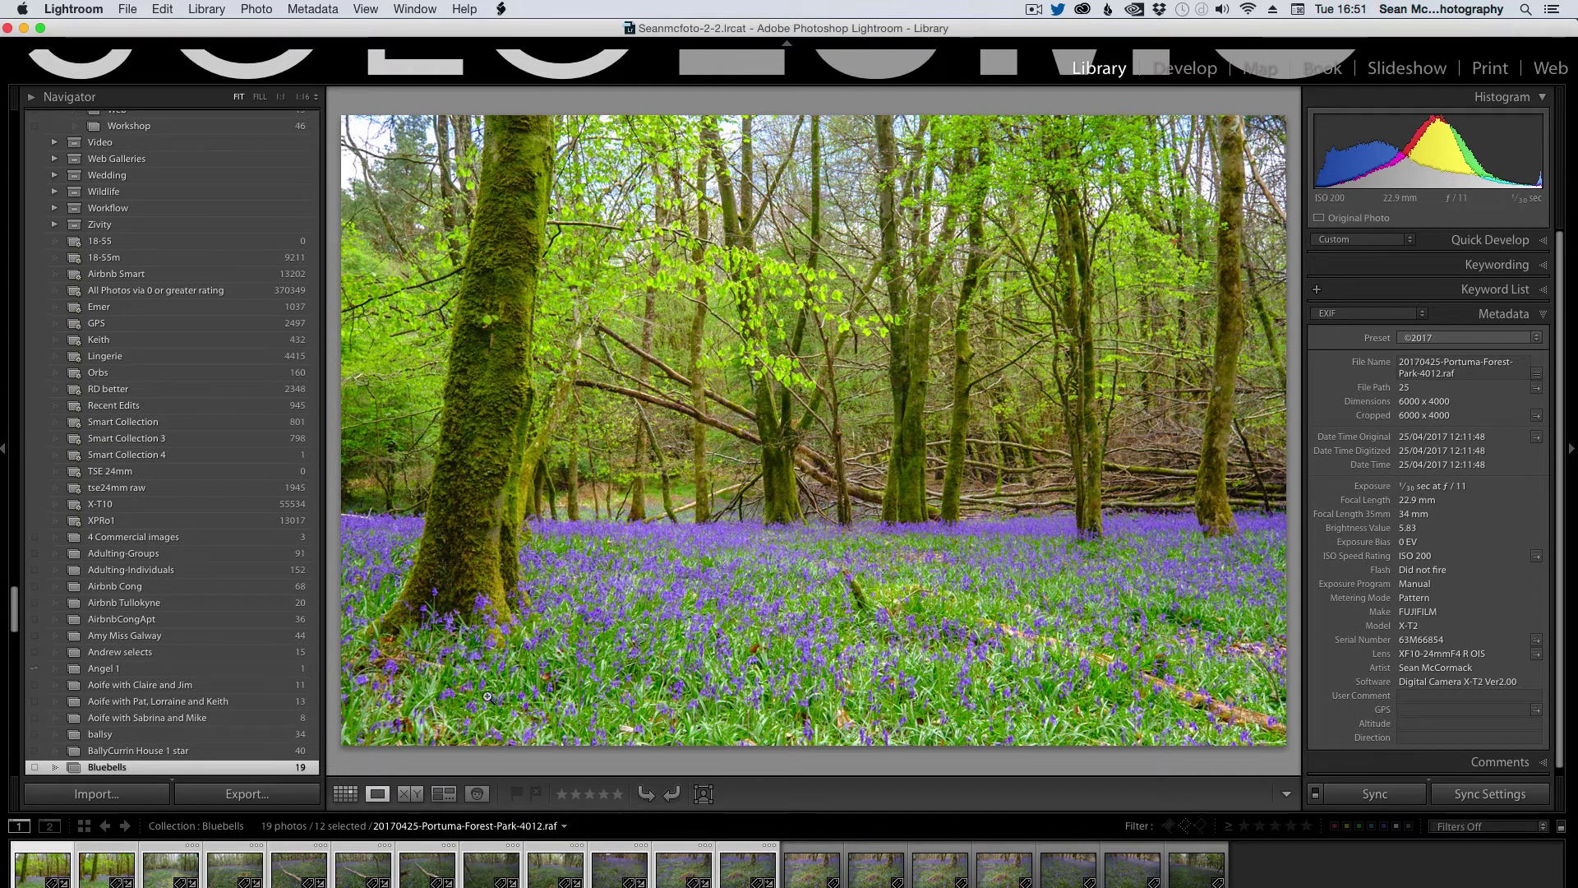
pyautogui.click(200, 859)
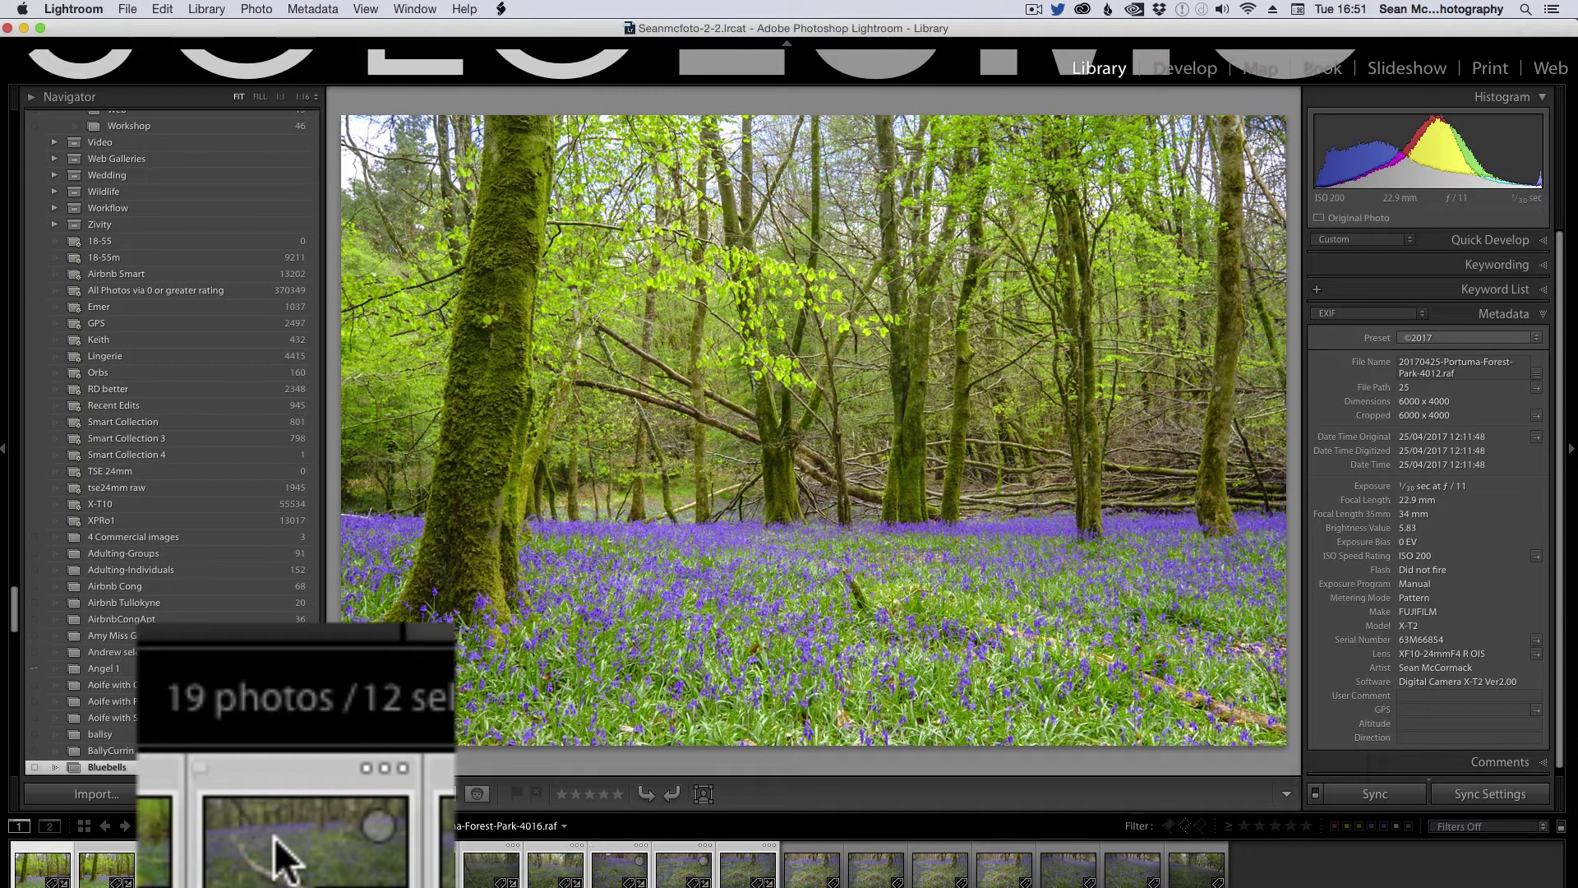
pyautogui.click(283, 863)
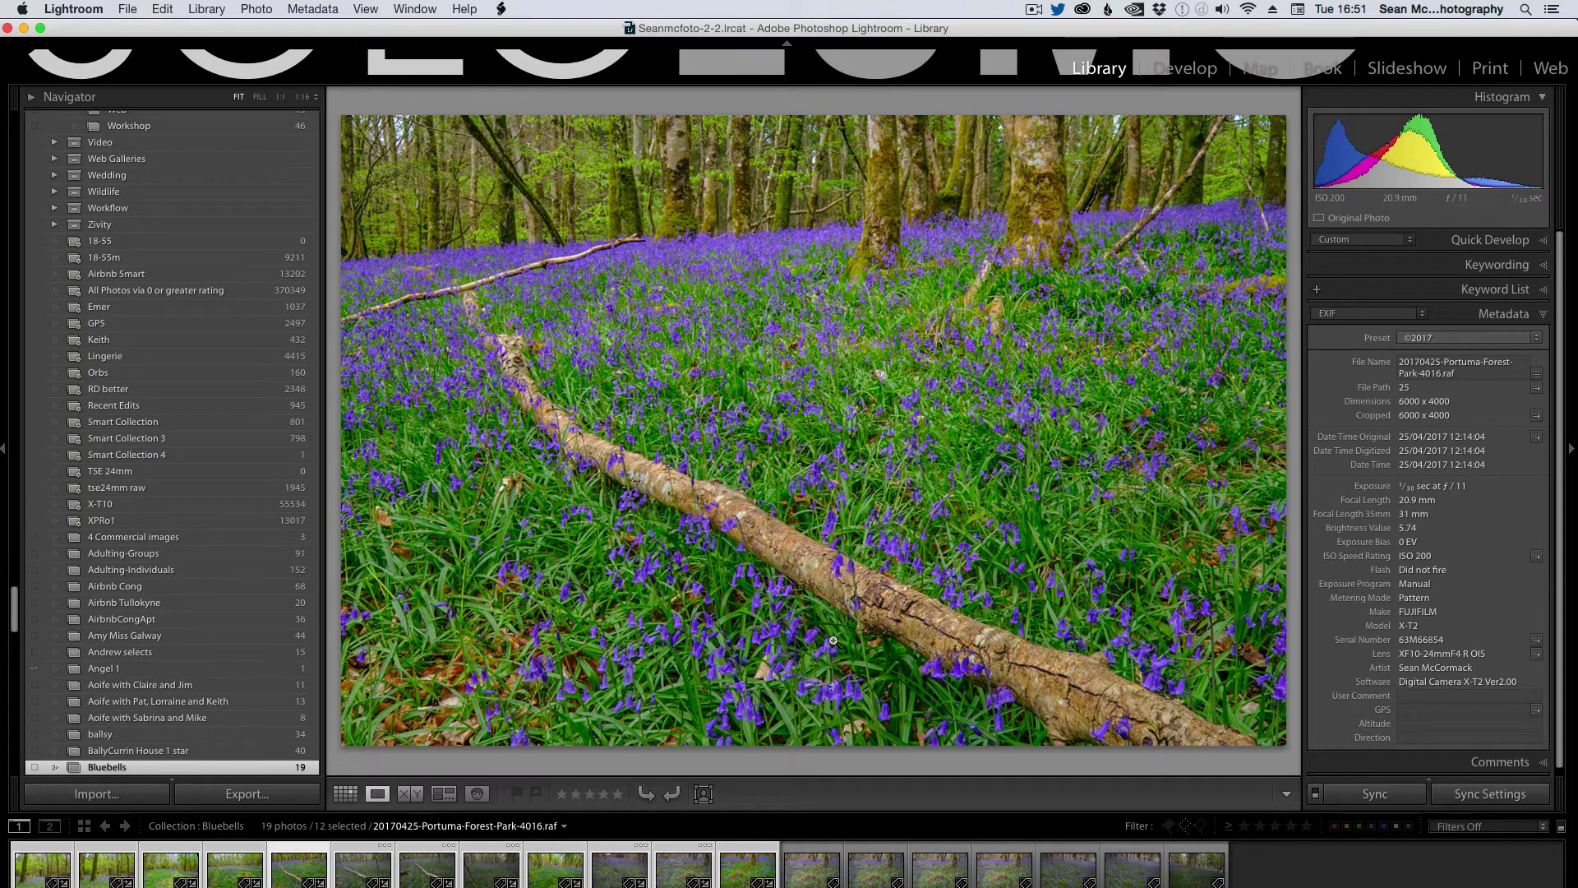
# - In the Plug-in Manager, tick 'Run without dialog box' for jb X-LR and click Done
pyautogui.click(126, 9)
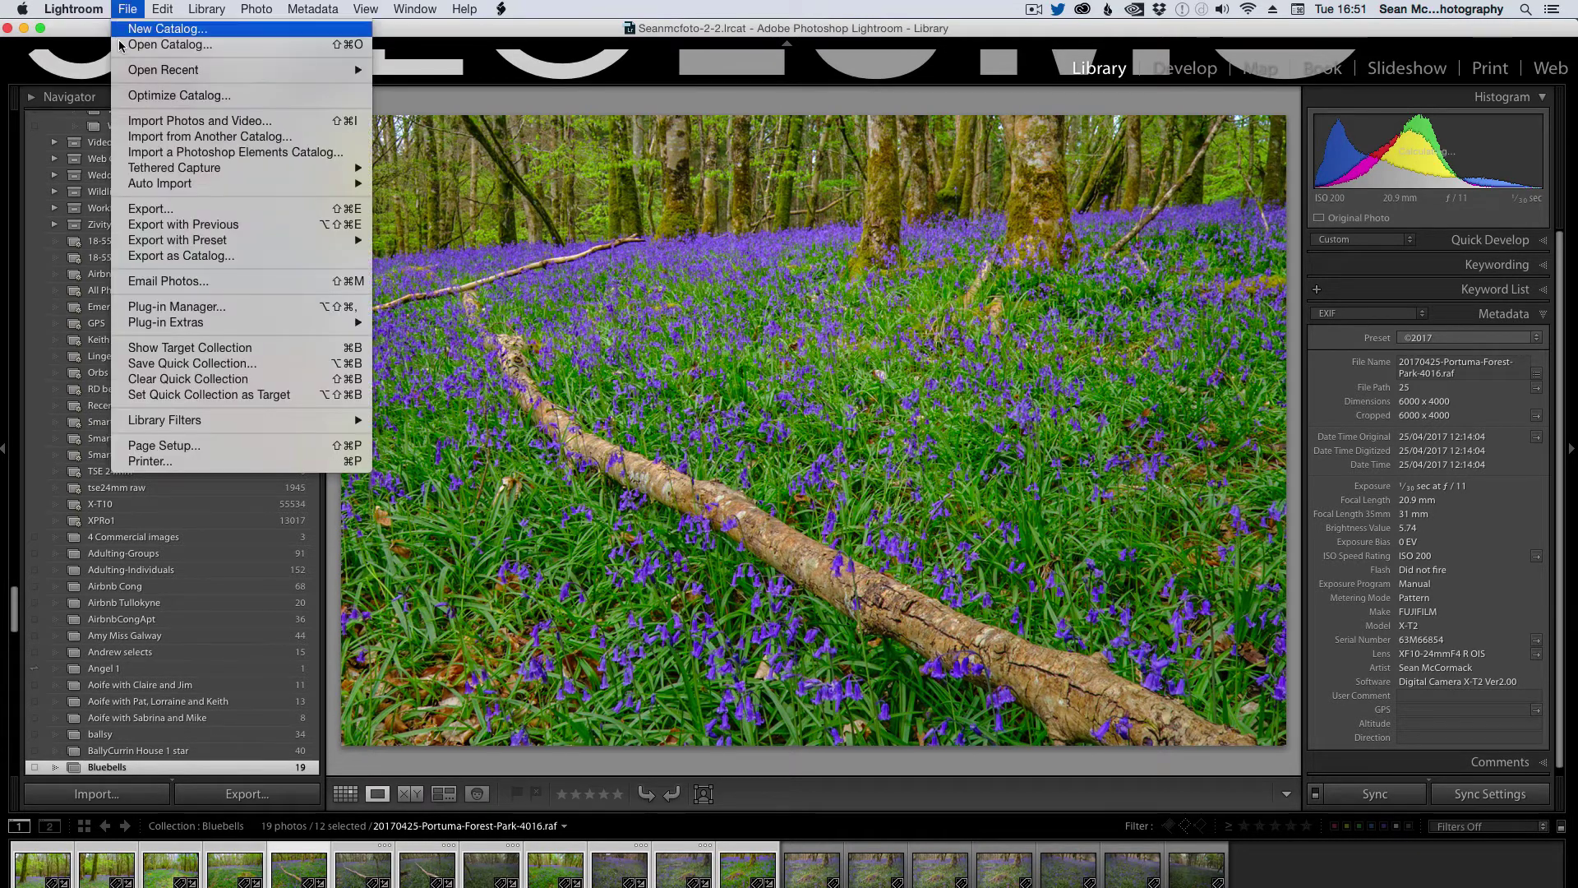
pyautogui.moveTo(212, 323)
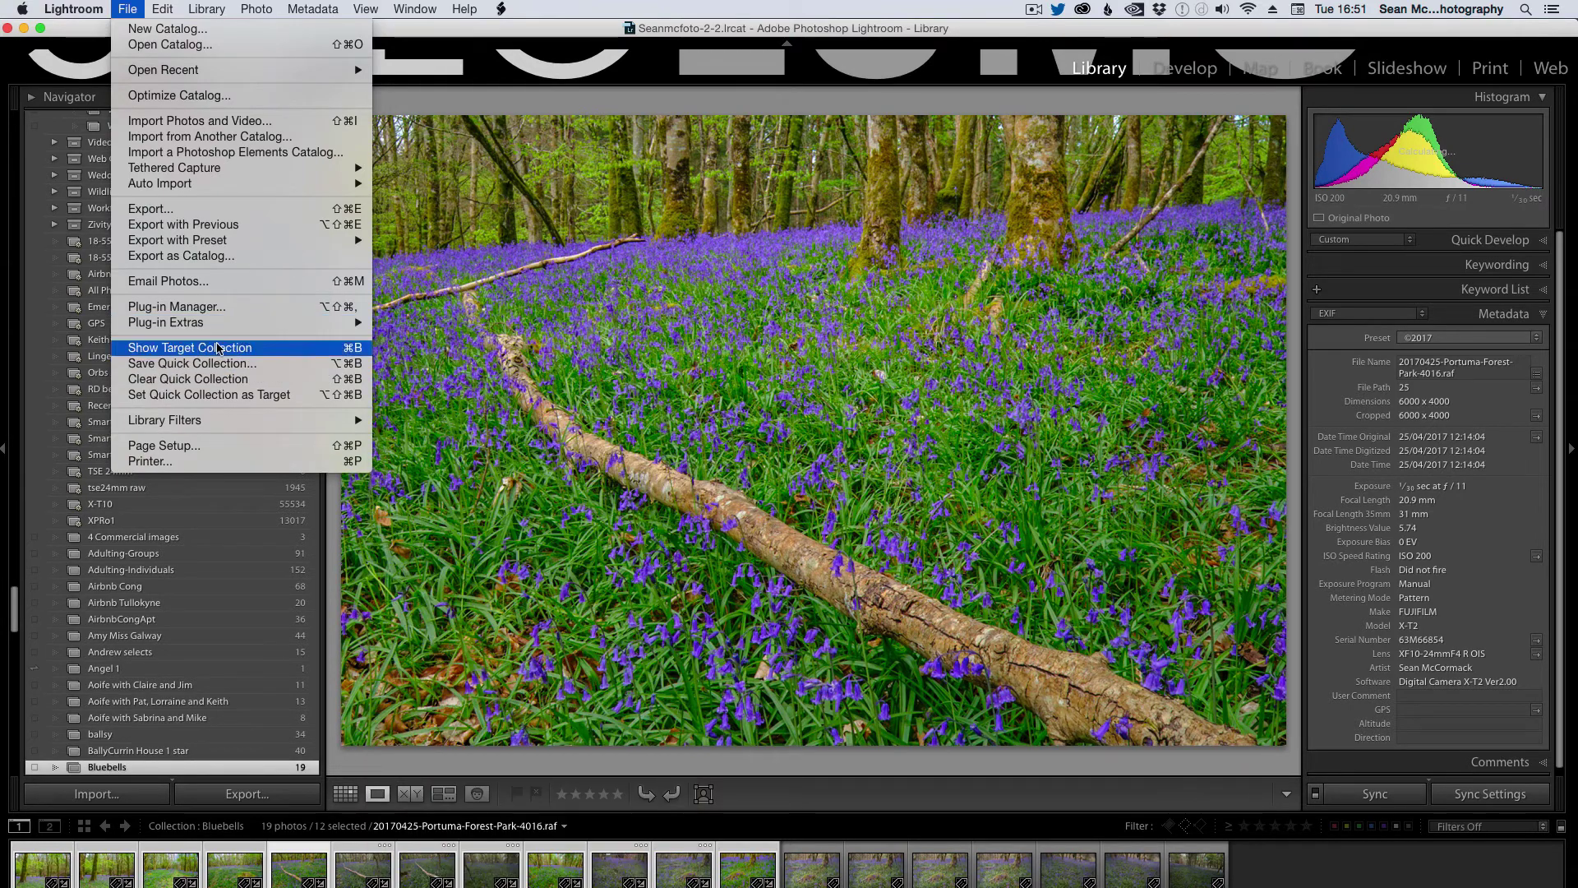
pyautogui.click(212, 306)
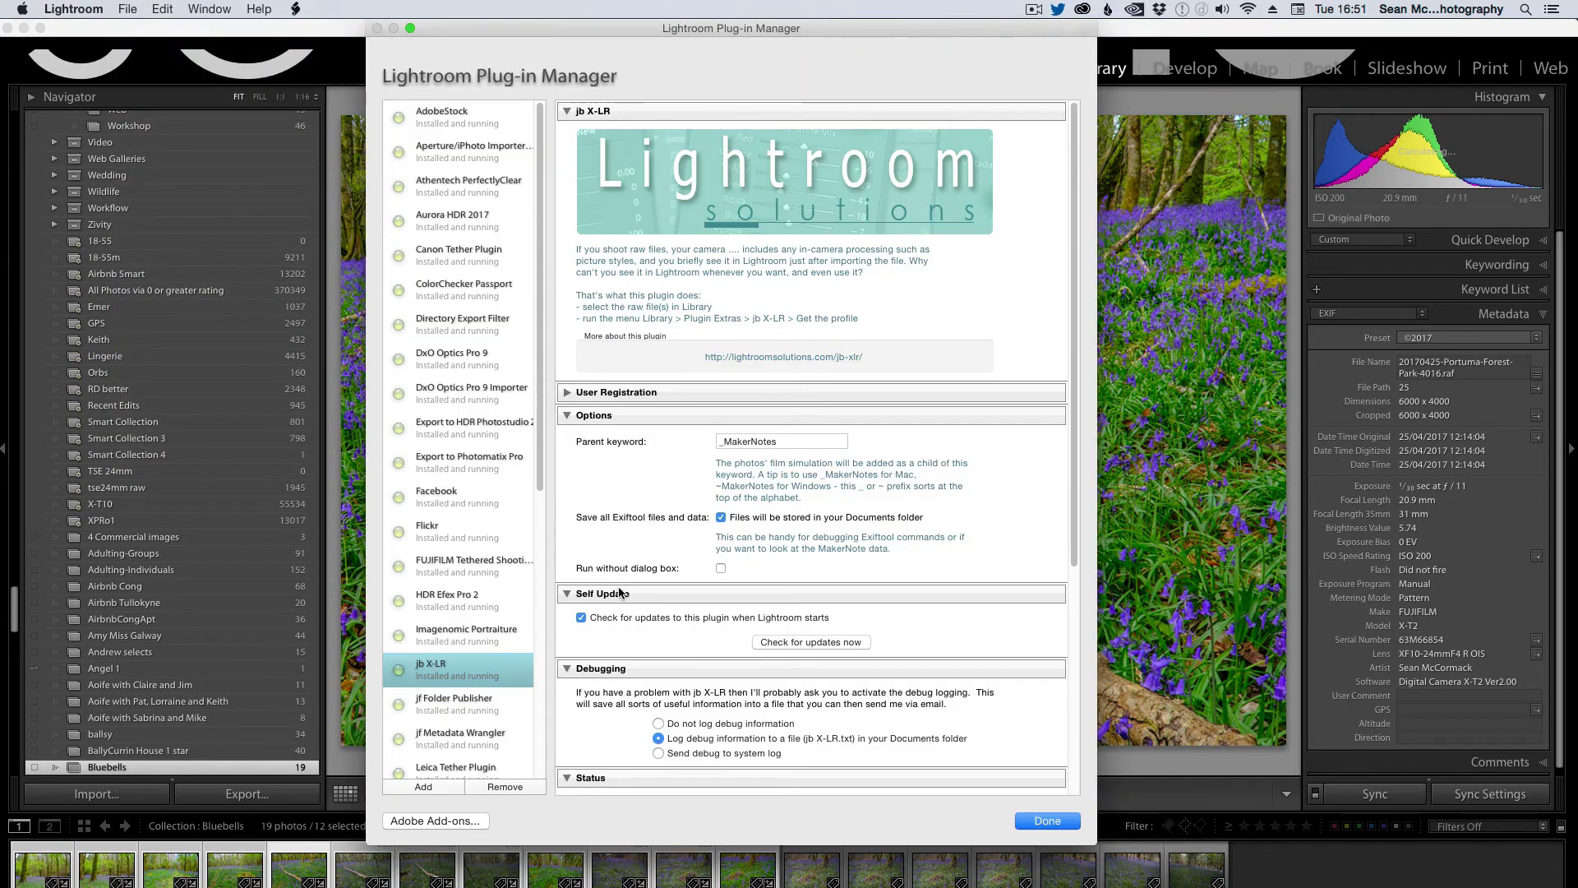
pyautogui.moveTo(1073, 505); pyautogui.dragTo(1068, 583)
pyautogui.click(720, 457)
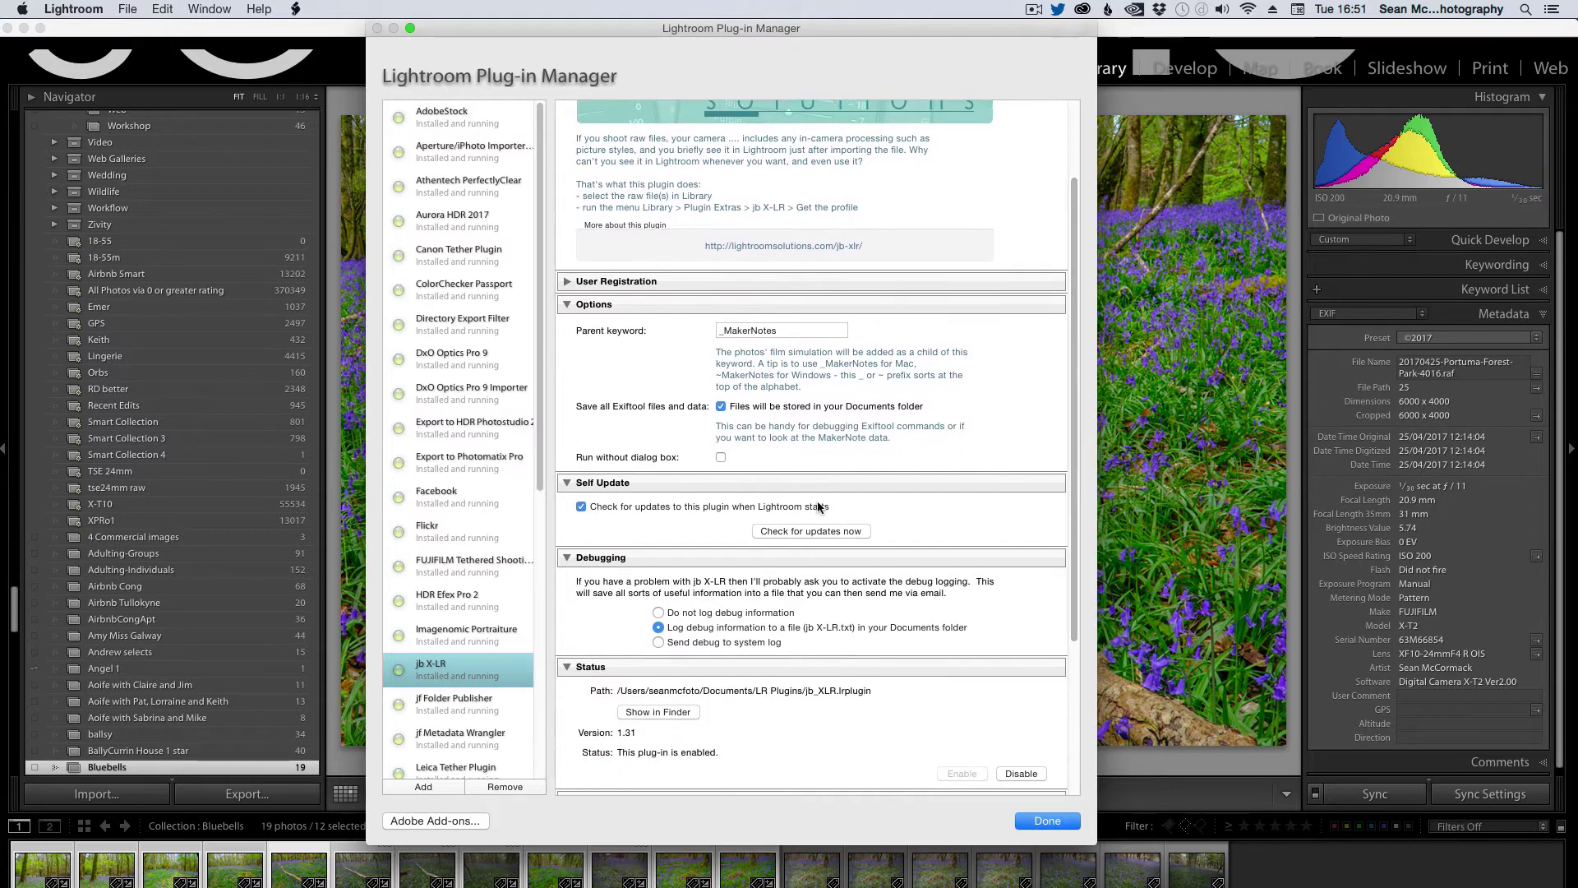
pyautogui.click(1044, 821)
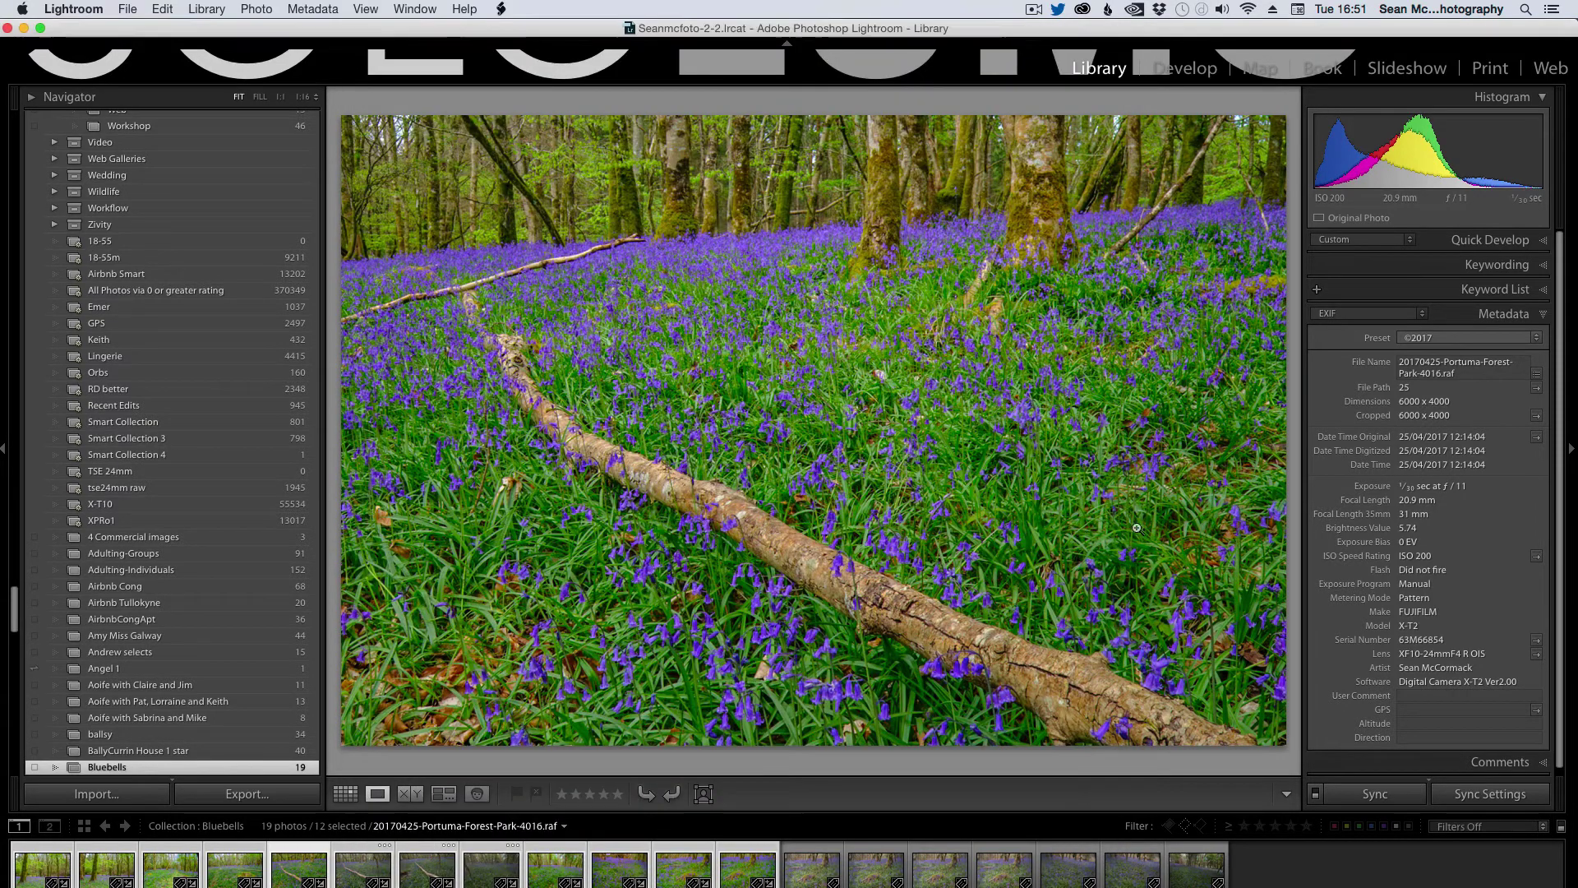
# - Select the seven photos from 4030 to the last and apply the film simulation profile to them
pyautogui.click(813, 856)
pyautogui.keyDown('shift'); pyautogui.click(1183, 852); pyautogui.keyUp('shift')
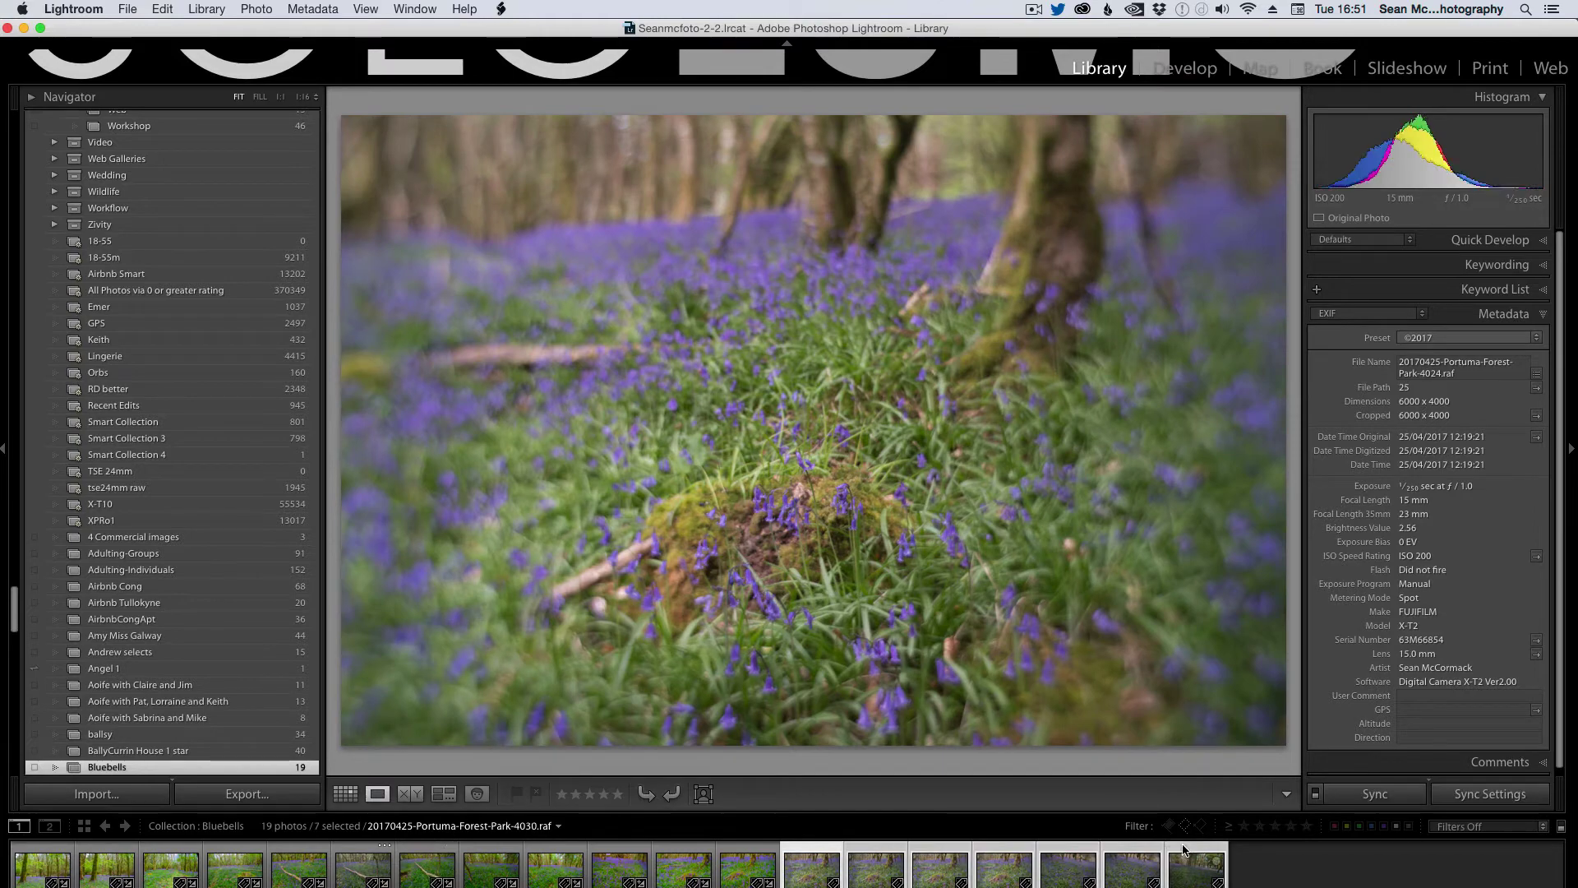
pyautogui.click(128, 9)
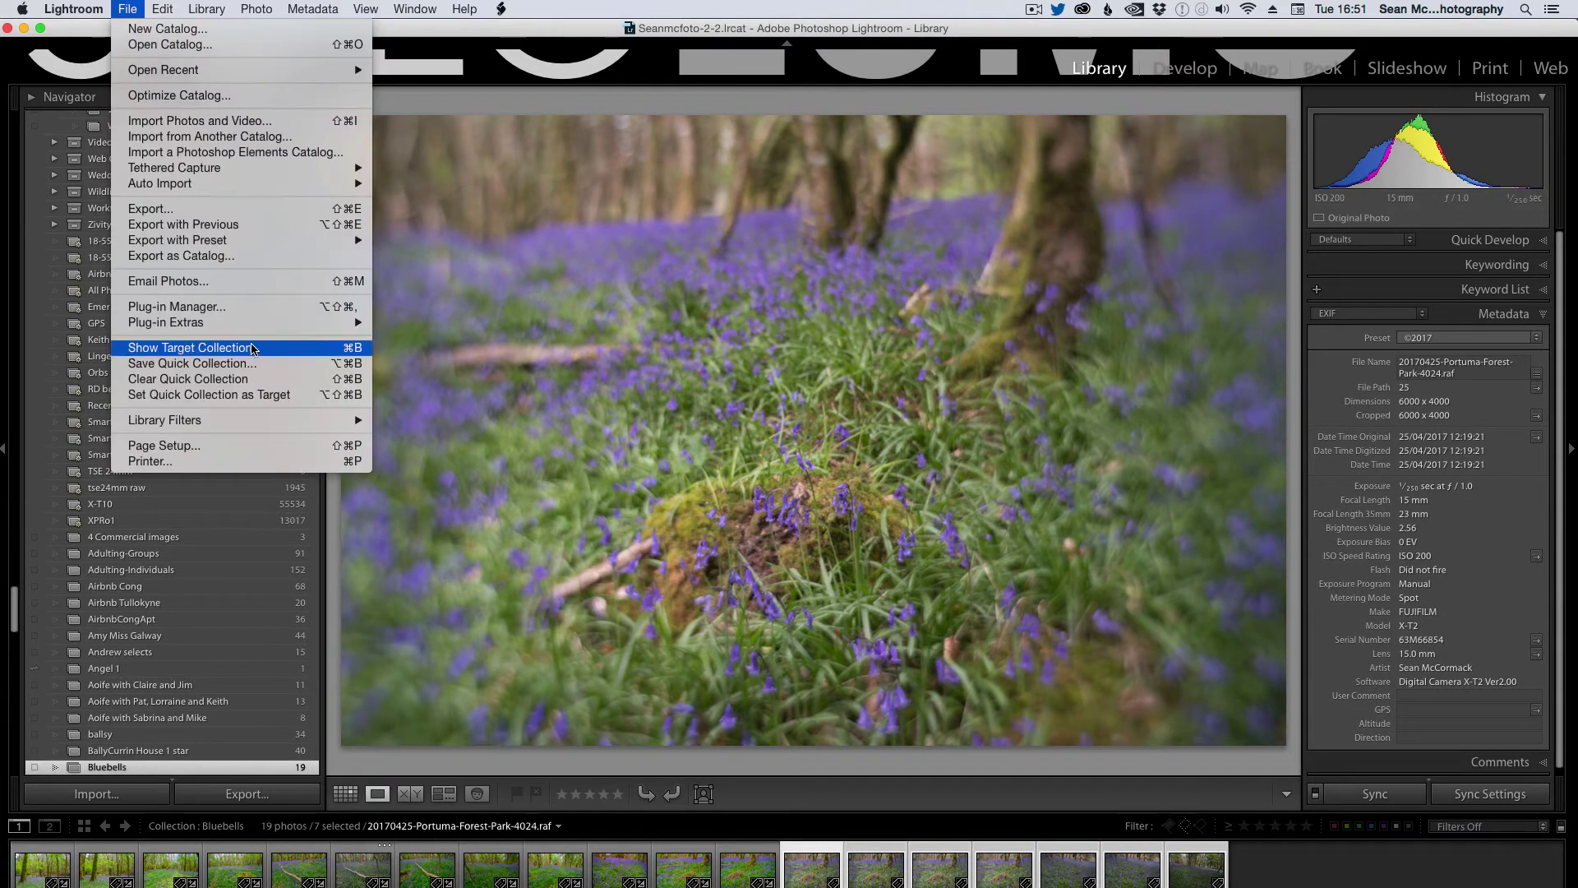
pyautogui.moveTo(261, 325)
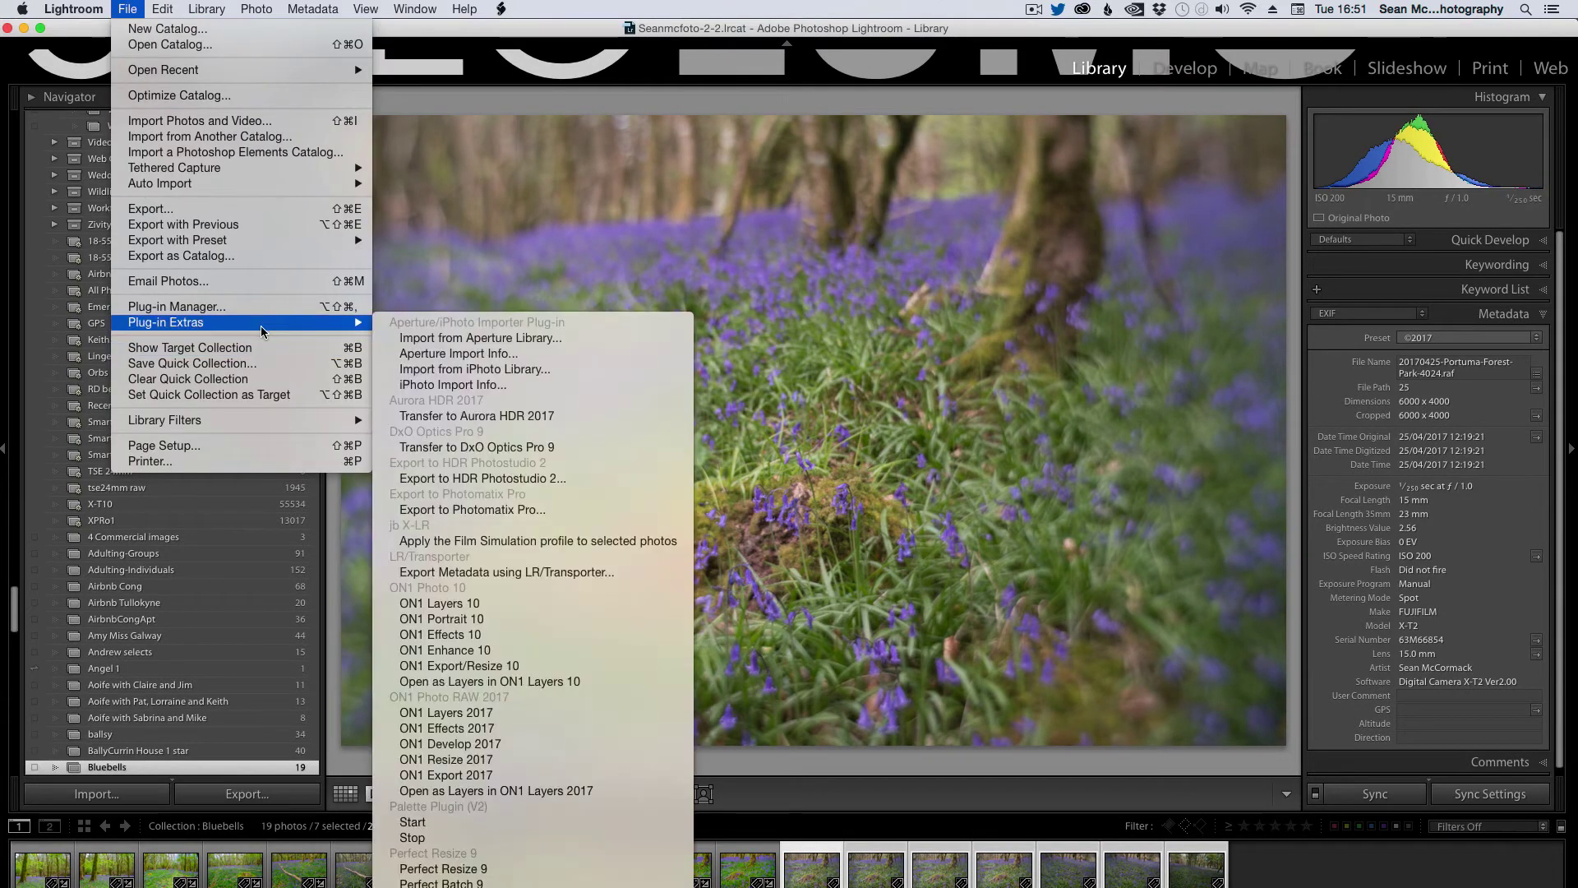
pyautogui.click(629, 541)
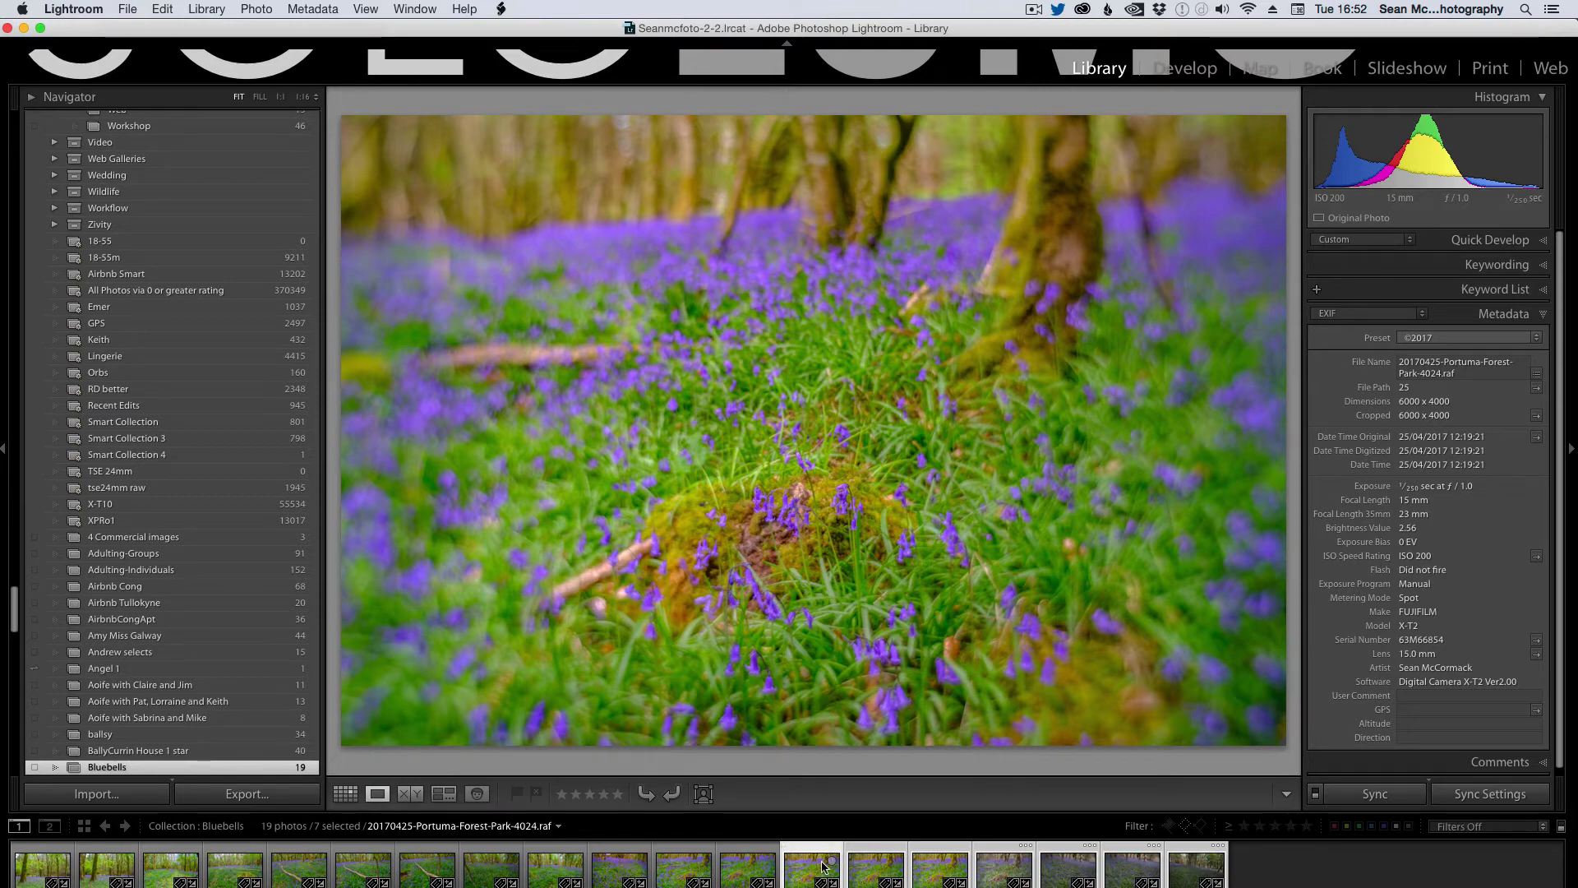
# - View the processed photos 4021 and then 4018 individually in Loupe view
pyautogui.click(619, 871)
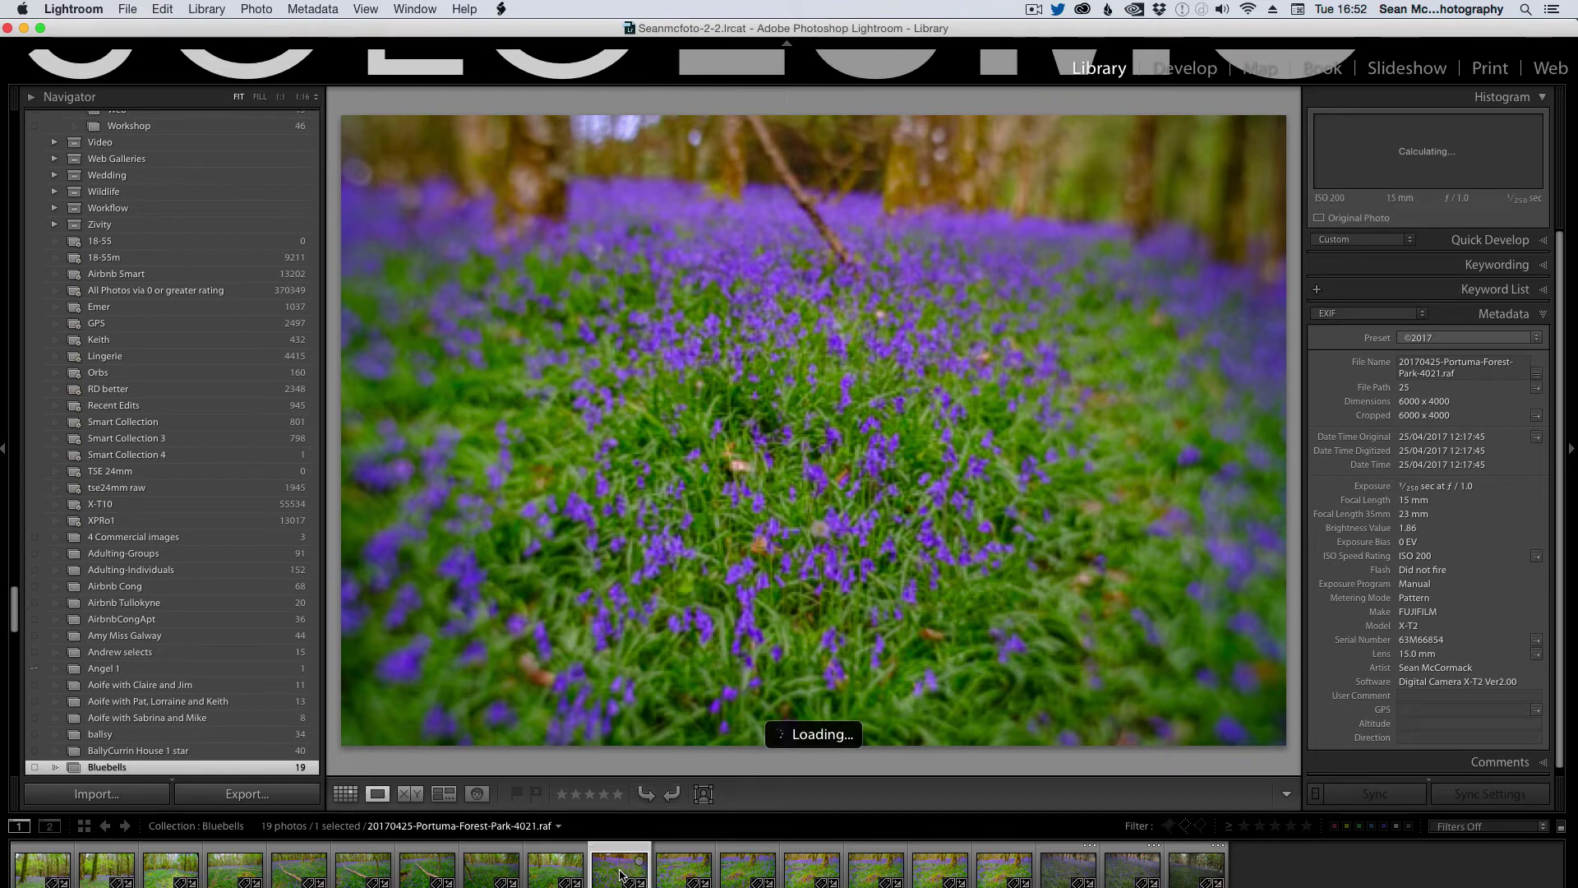
pyautogui.click(421, 871)
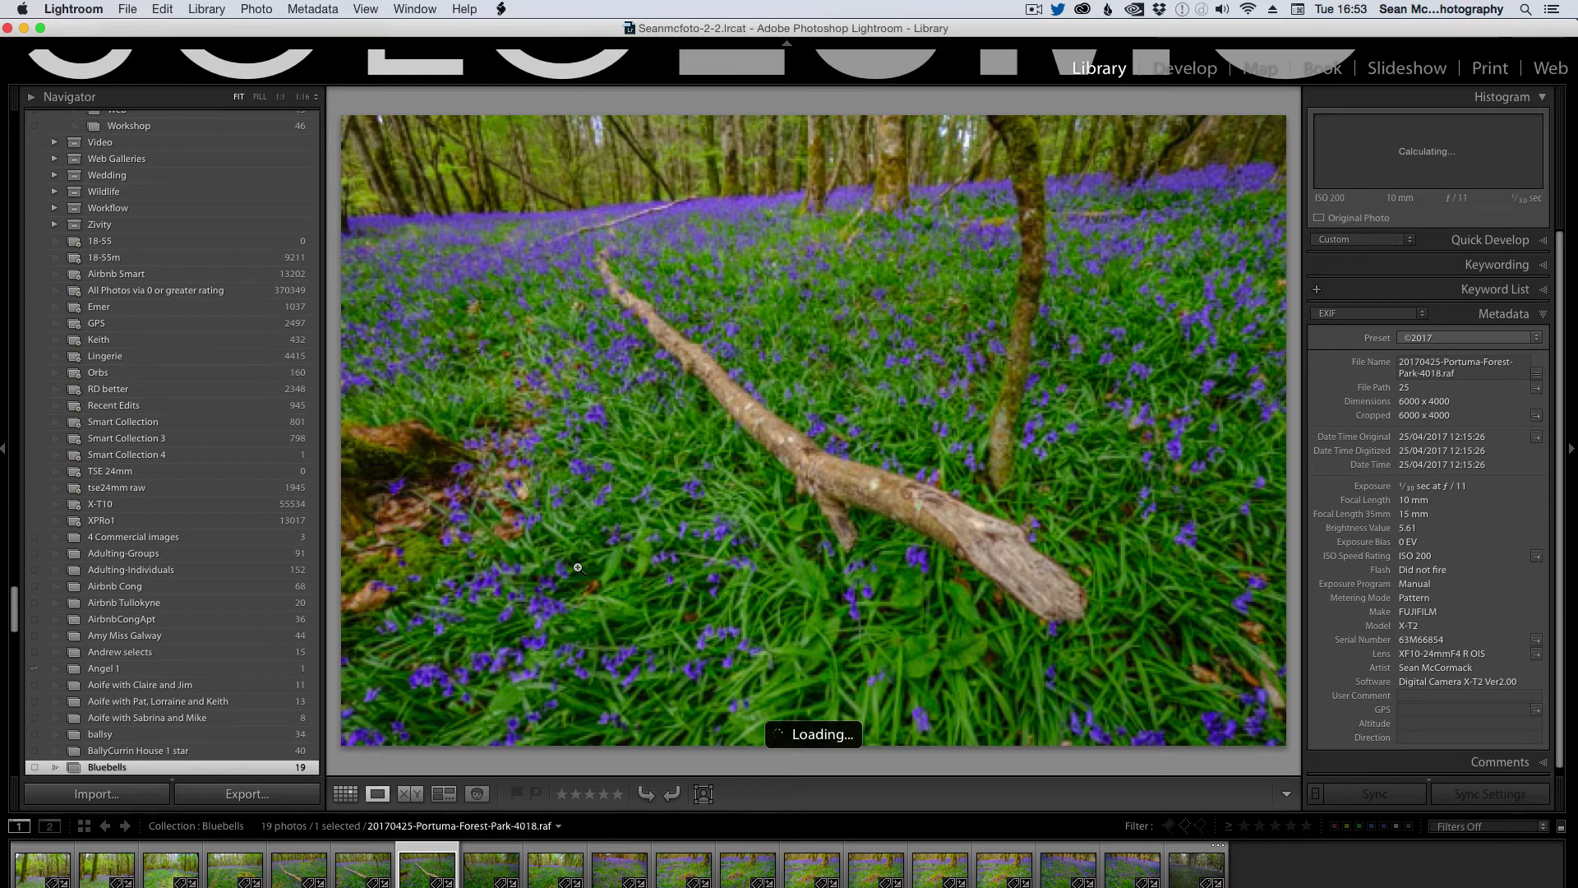
# - Switch to Chrome to show the jb-X-LR plugin page on lightroomsolutions.com
pyautogui.press('super+Tab')
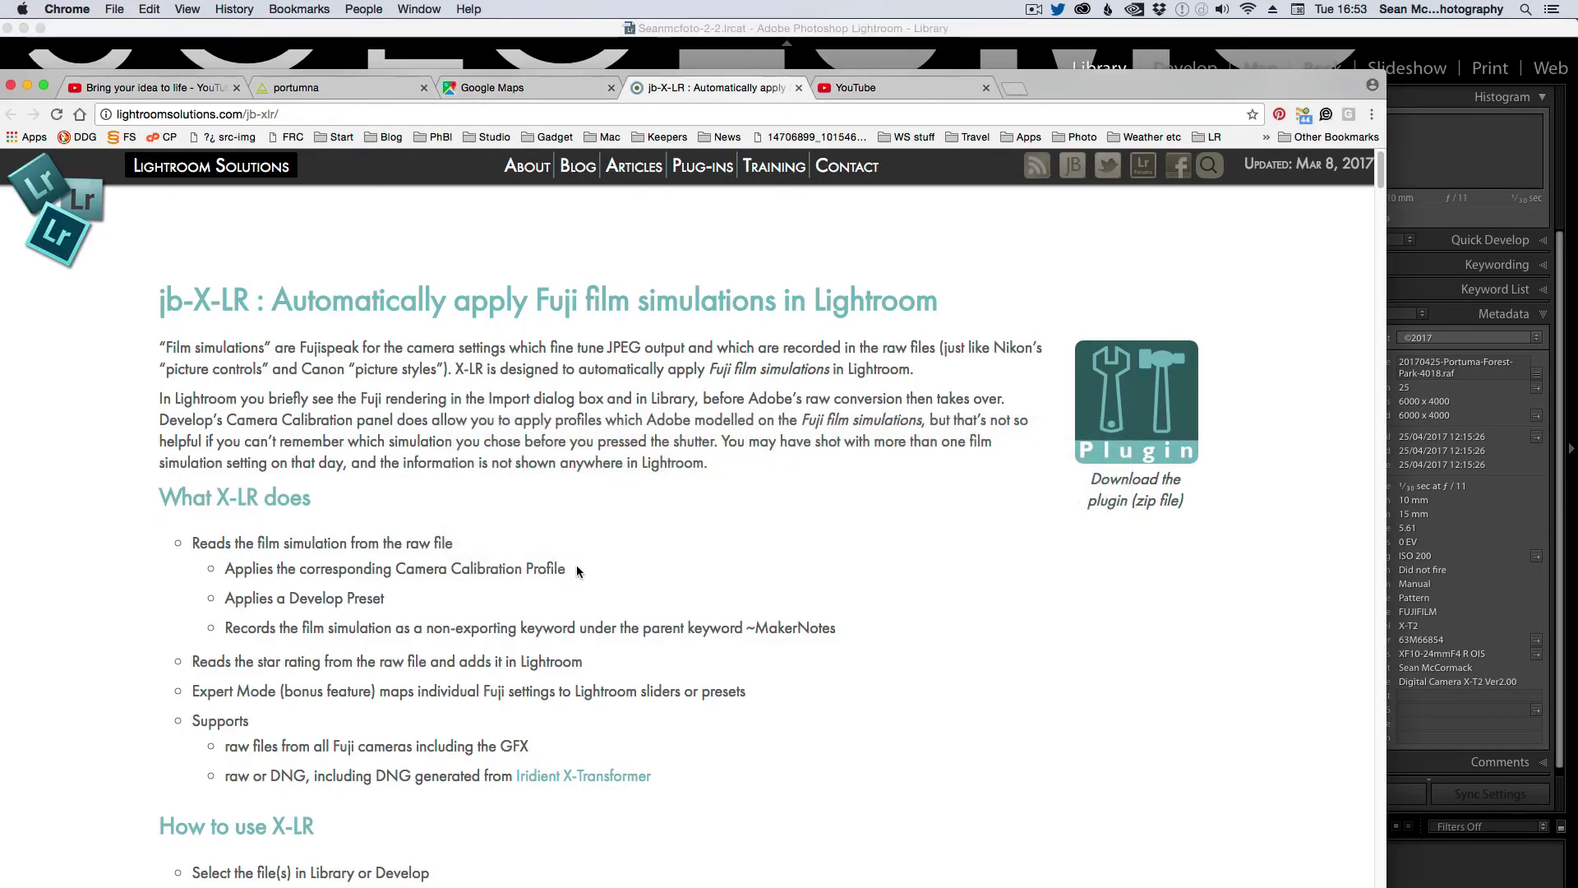